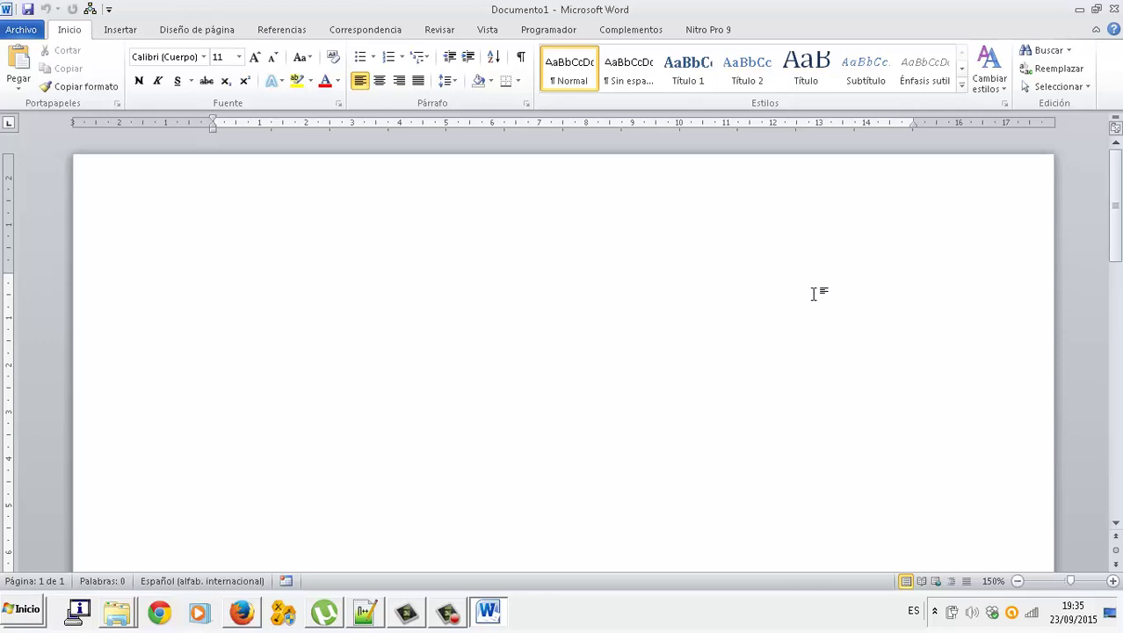
- Type 'Esto es un texto. Es muy bonito.' and 'Me gustan los caracteres que no se ven.' as separate paragraphs
type("Esto es un texto")
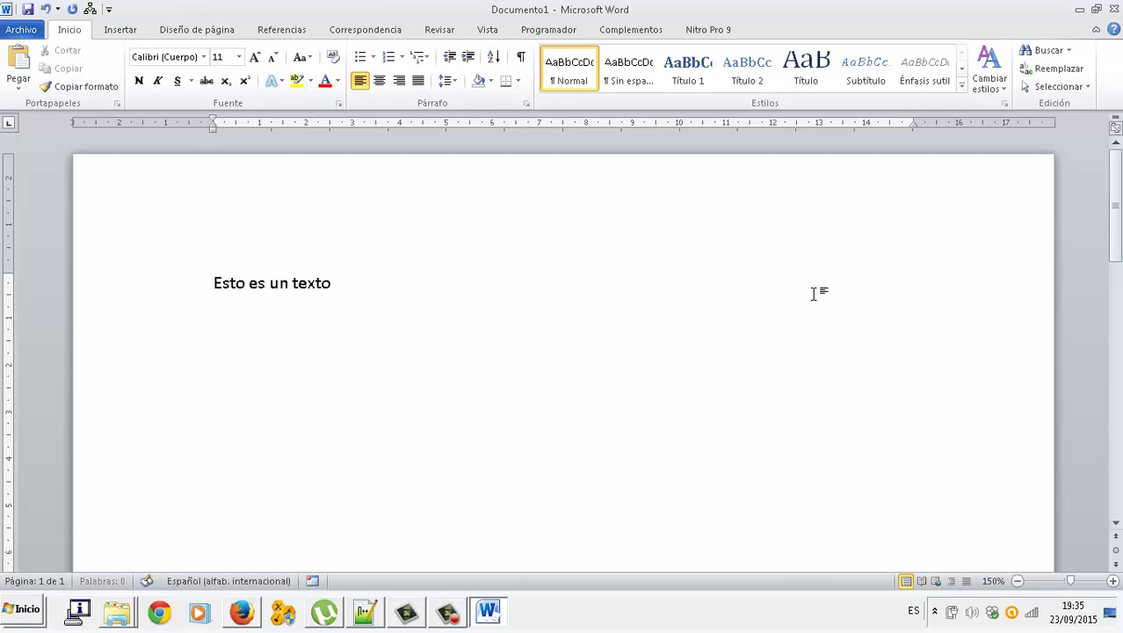
type(". Es muy bonito.")
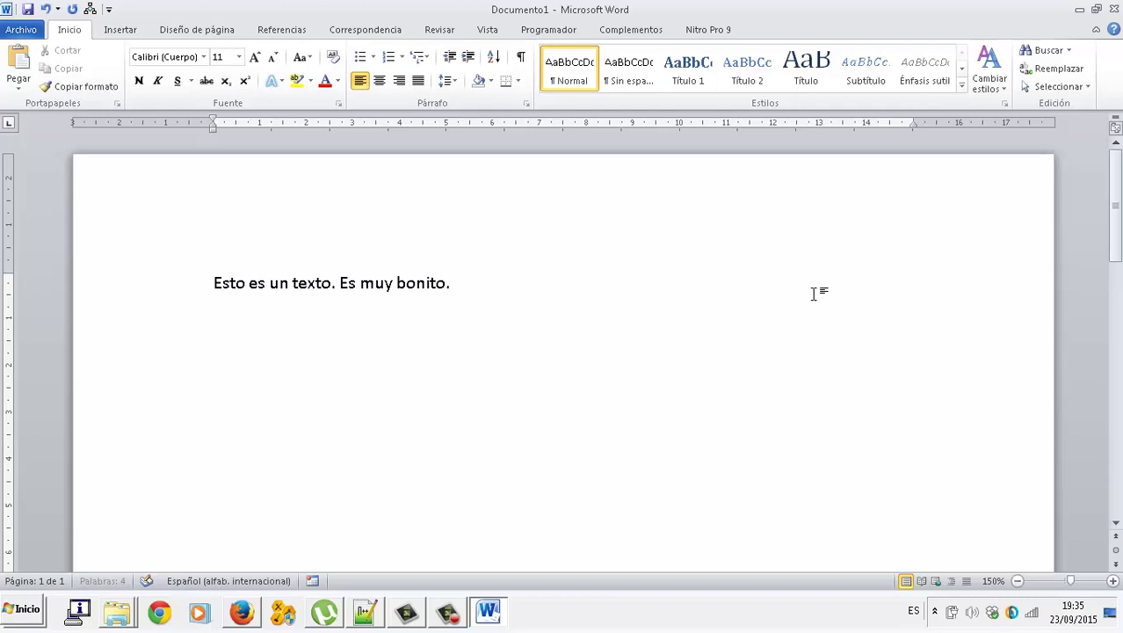
key("Return")
type("Me gustan los")
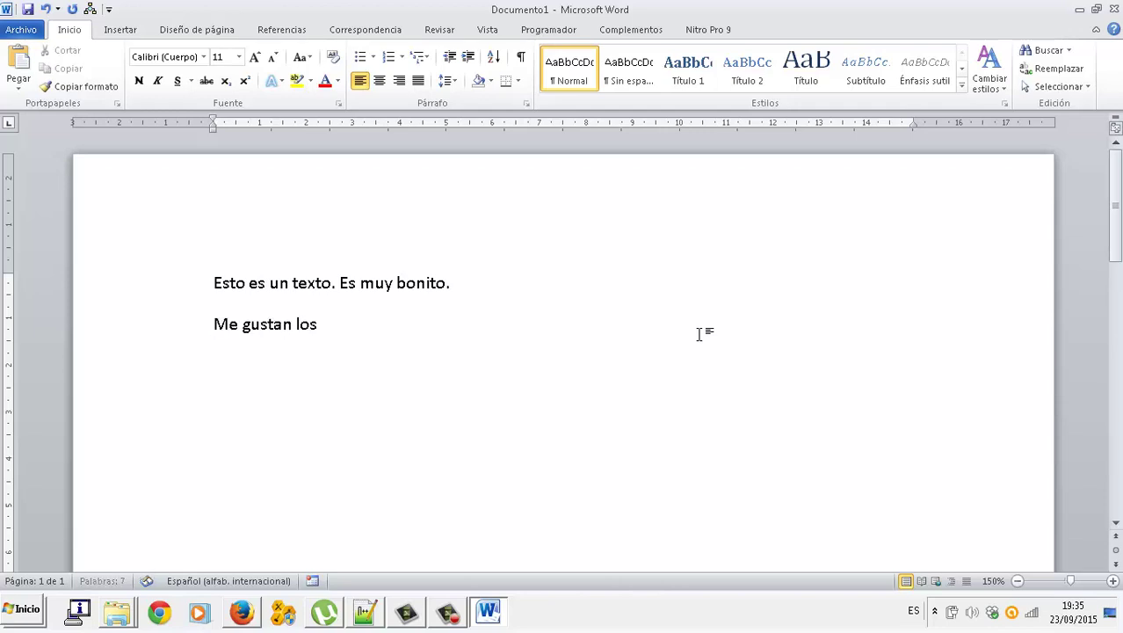
type(" caracteres que no se")
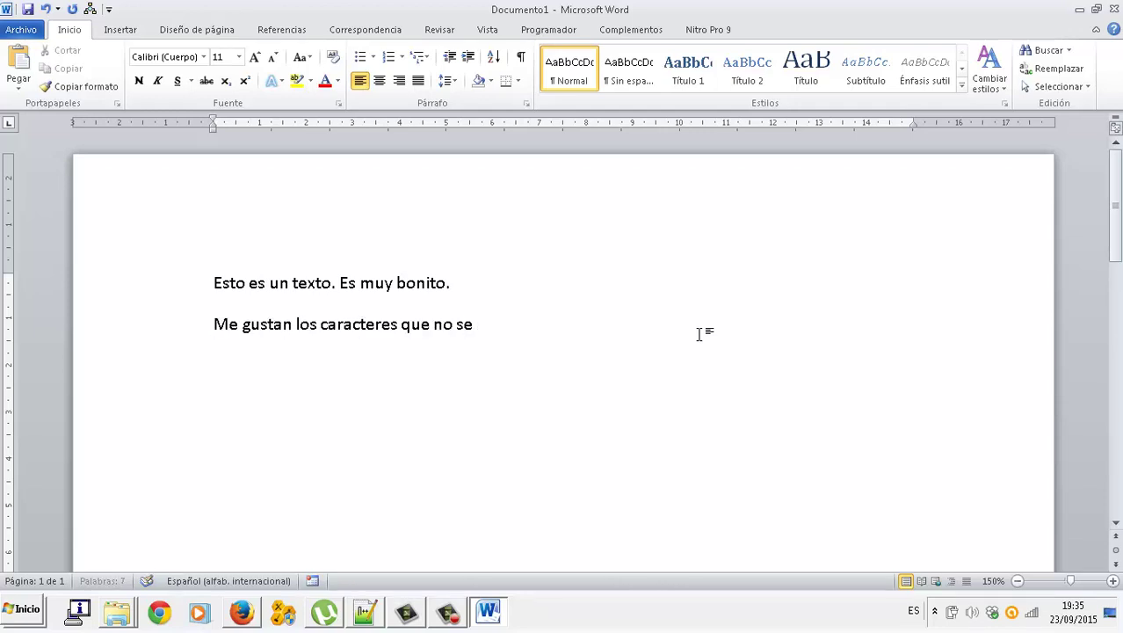
type(" ven.")
key("Return")
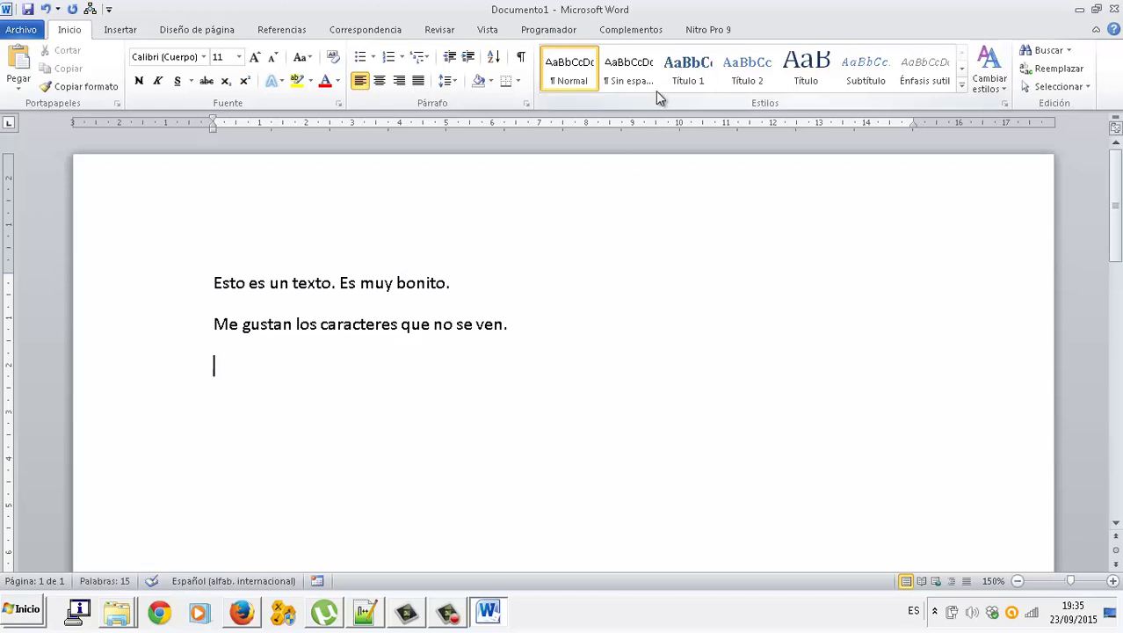
- Toggle the formatting marks on and off, then switch to the Firefox course page
left_click(522, 58)
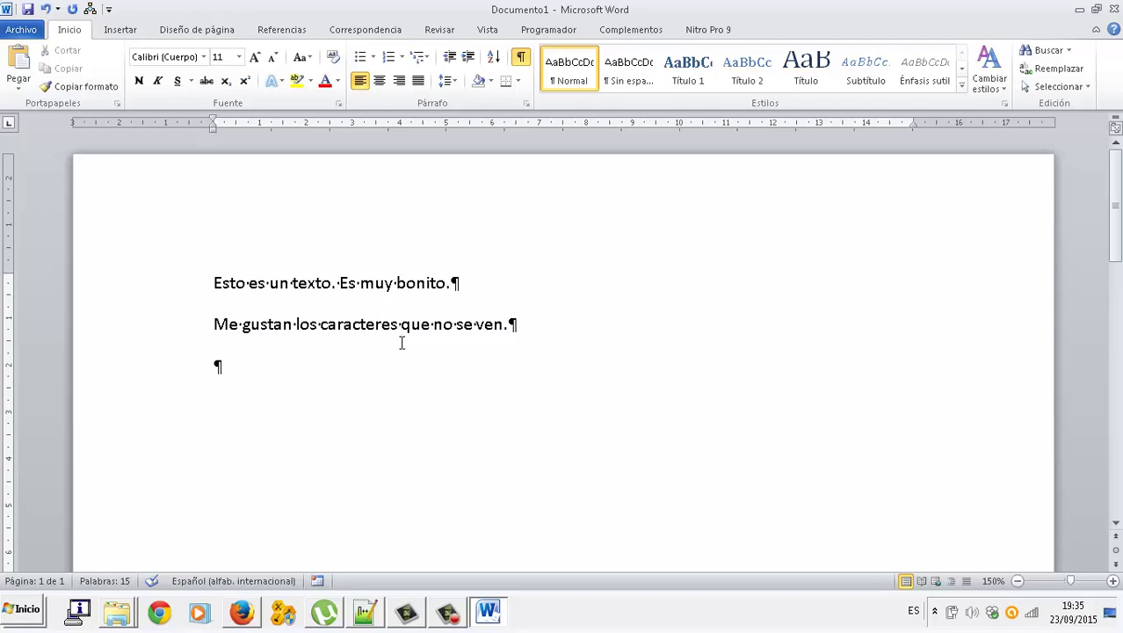
left_click(521, 58)
left_click(521, 60)
left_click(521, 59)
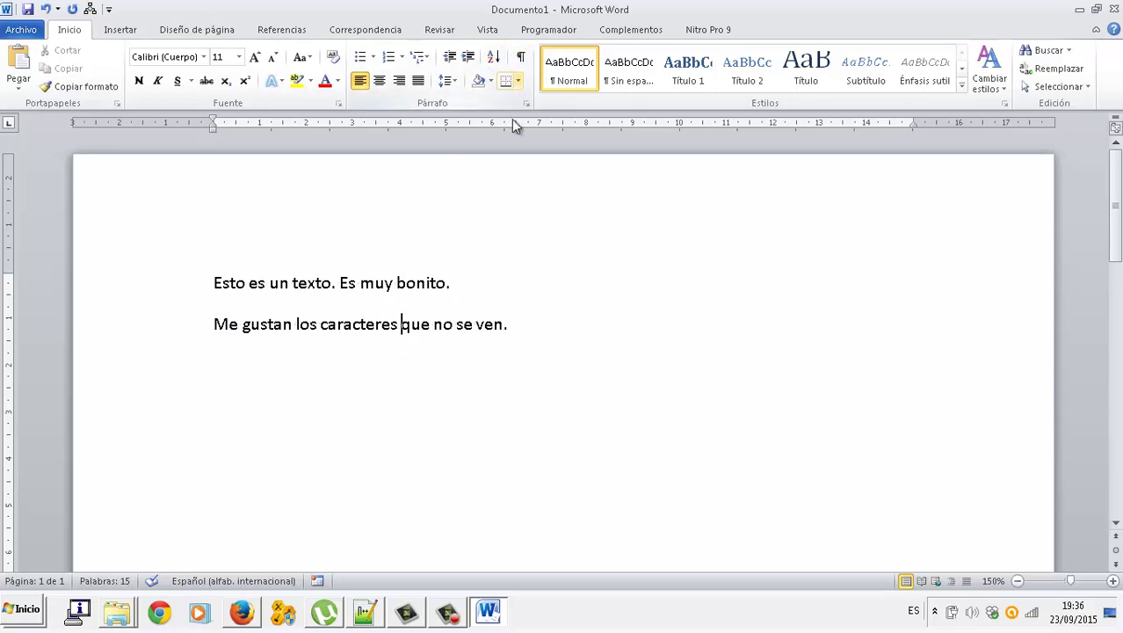
left_click(241, 612)
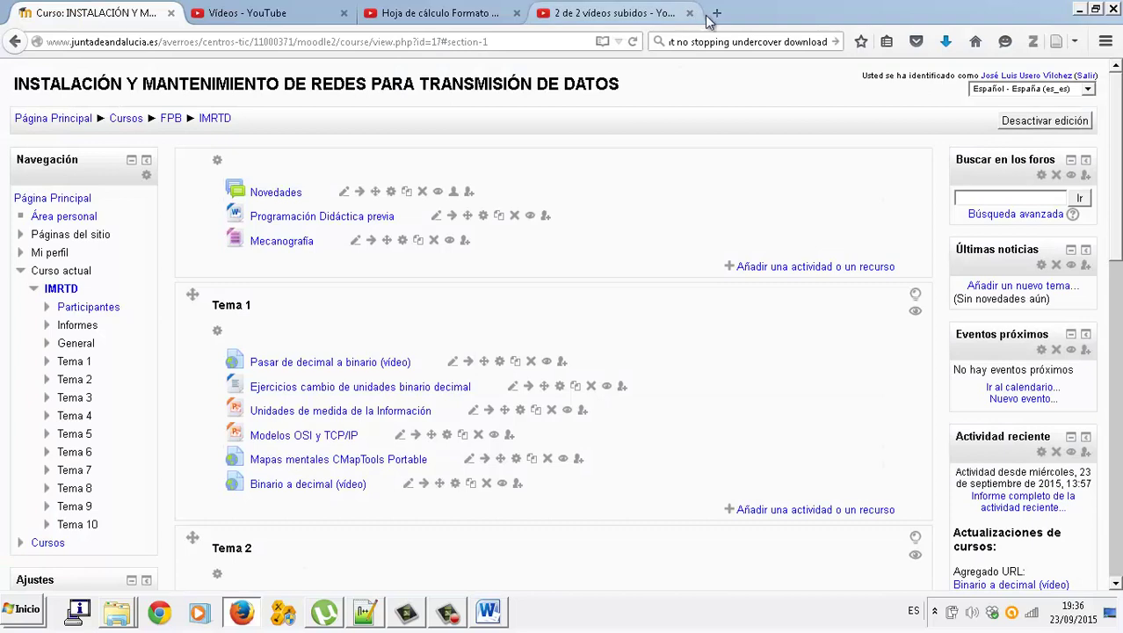
- Search the web for 'capas del modelo osi' in a new tab
left_click(717, 13)
left_click(741, 41)
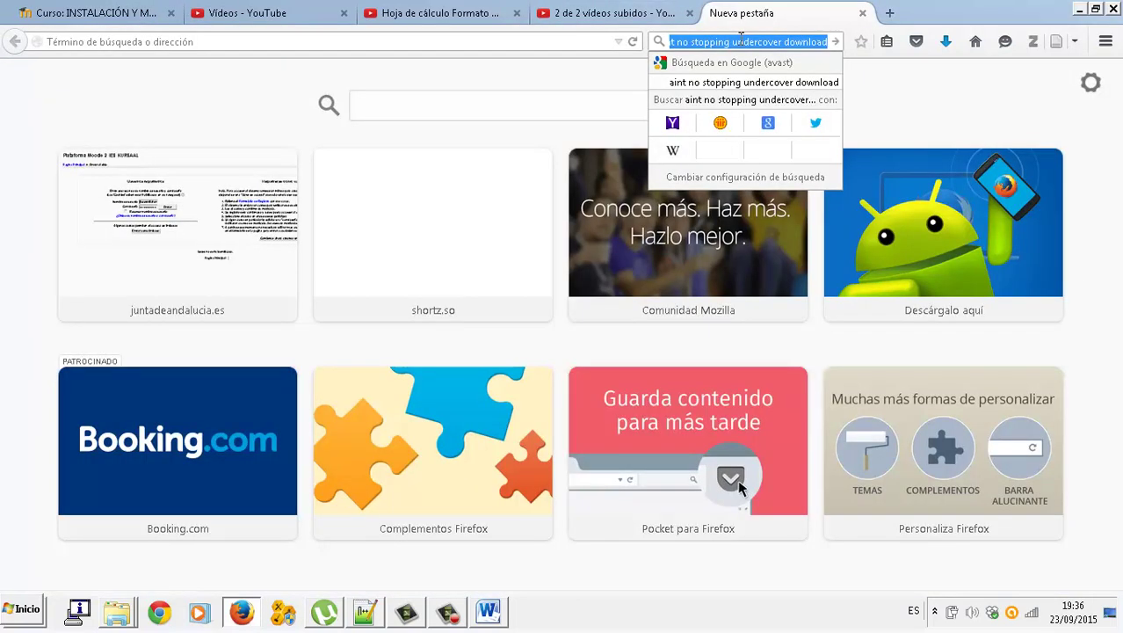
type("def")
key("BackSpace")
key("BackSpace")
key("BackSpace")
type("c")
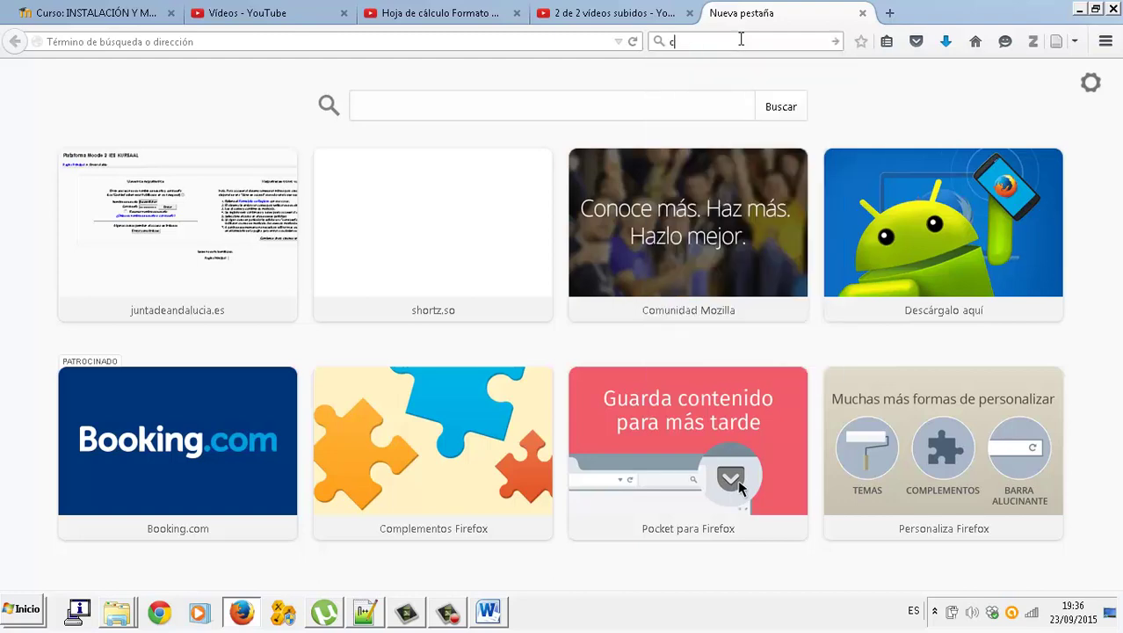
type("apas del modelo osi")
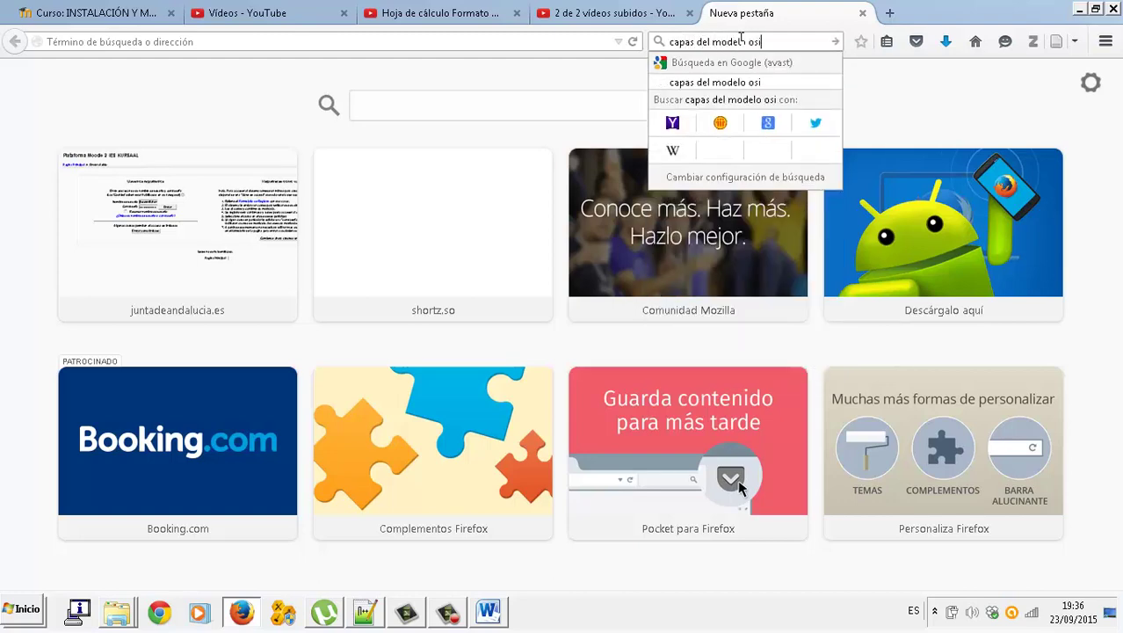
key("Return")
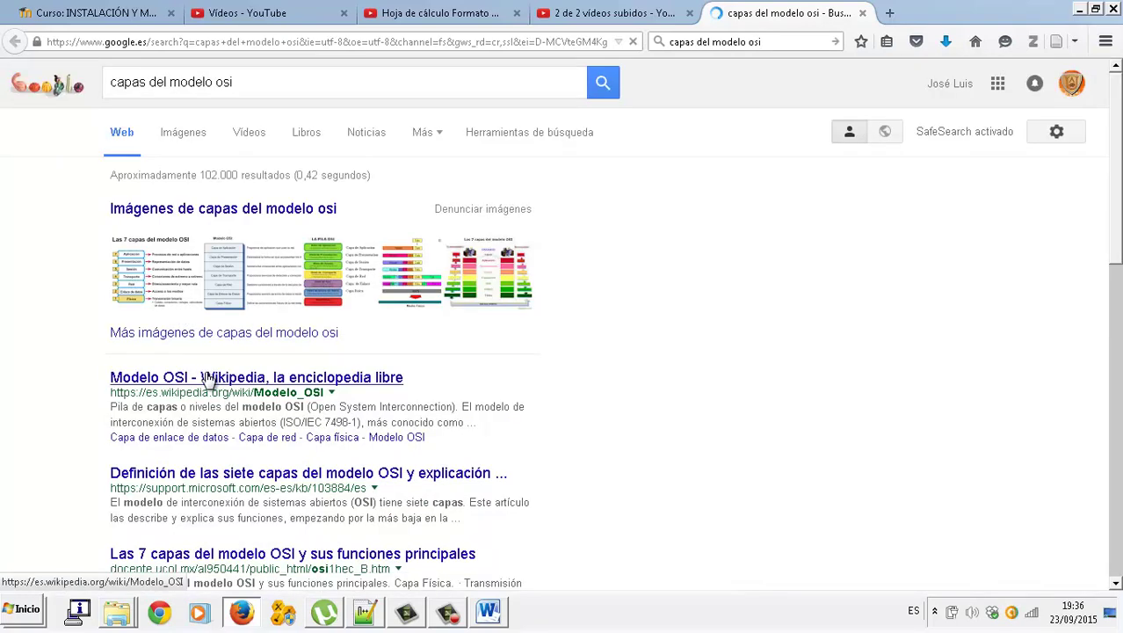
- Open the Wikipedia 'Modelo OSI' article, select its opening paragraph, and return to Word
left_click(208, 378)
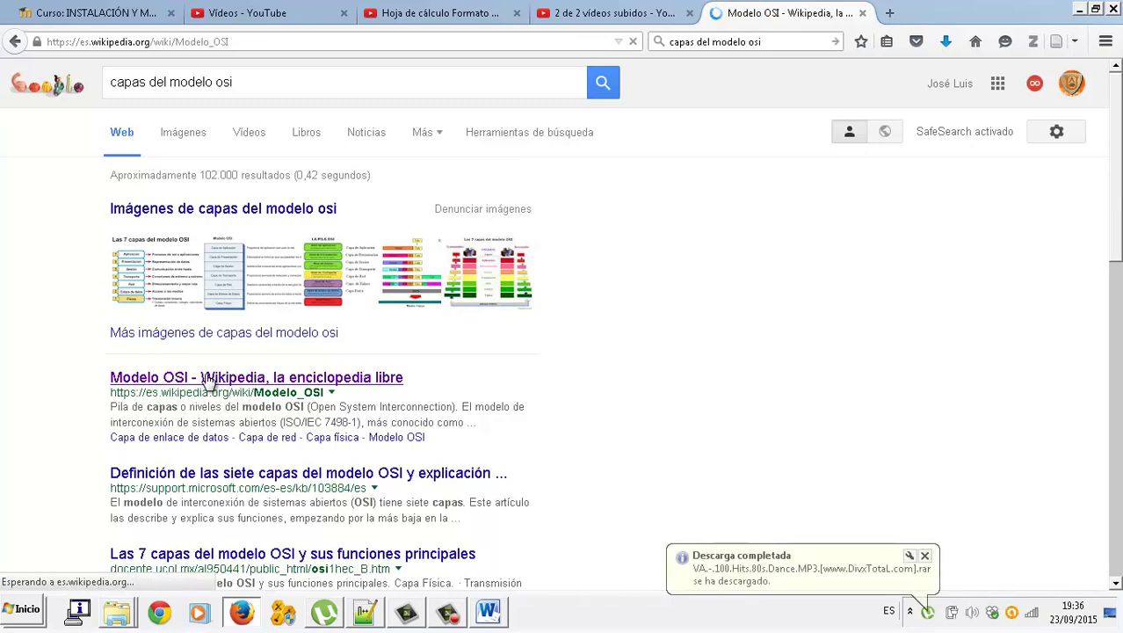
left_click(925, 559)
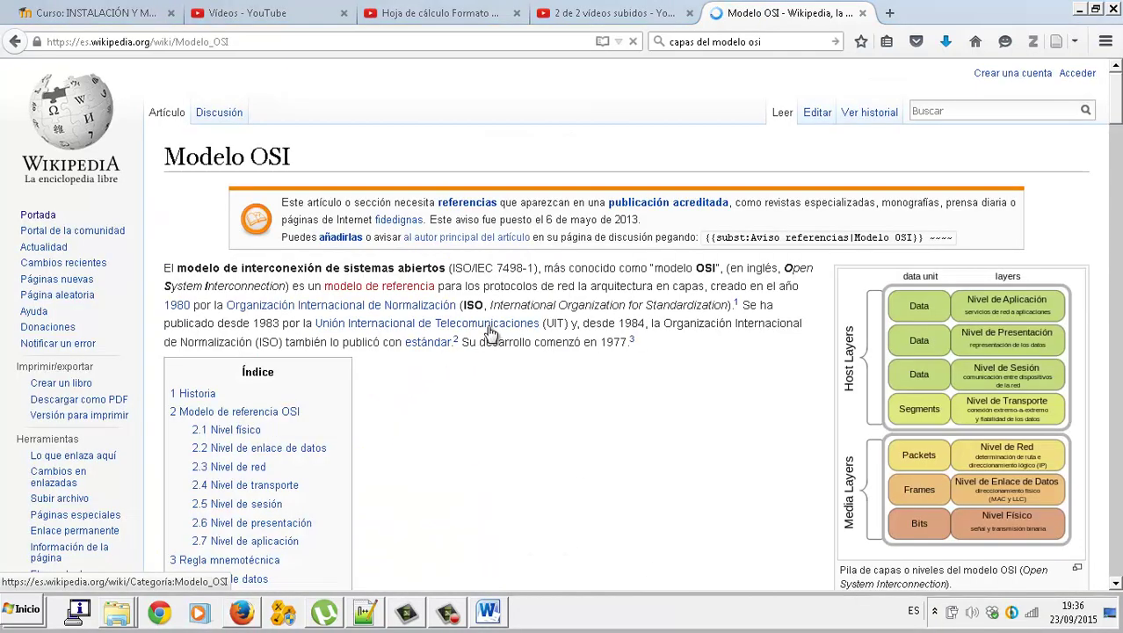
left_click_drag(163, 268, 639, 346)
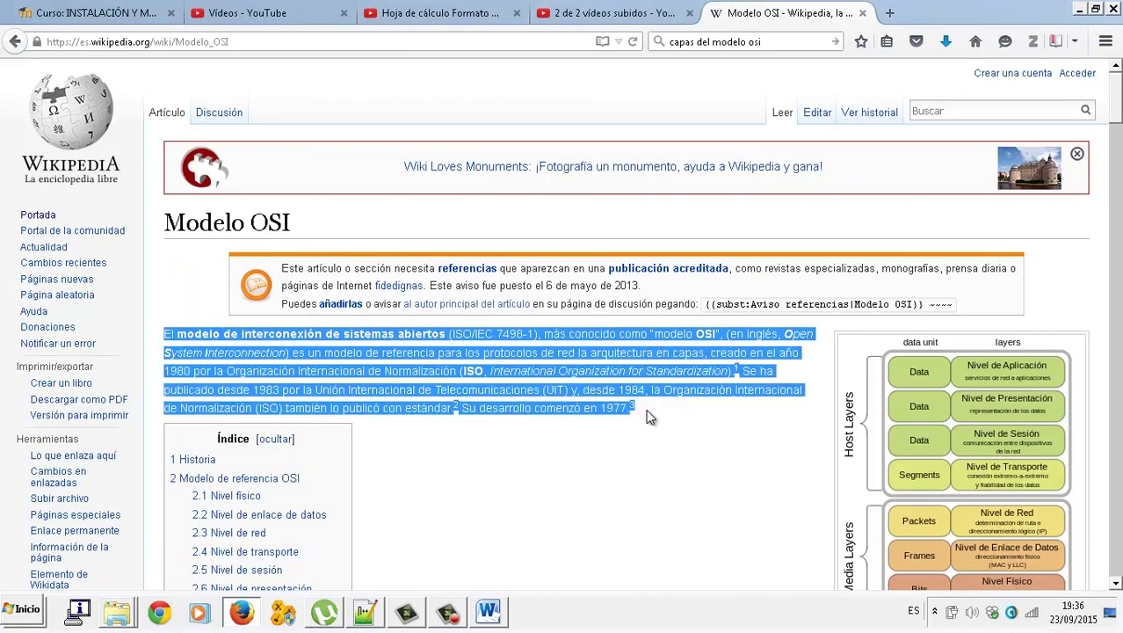
left_click(490, 613)
- Paste the OSI paragraph as unformatted text (Texto sin formato) in a new paragraph, showing formatting marks
key("Return")
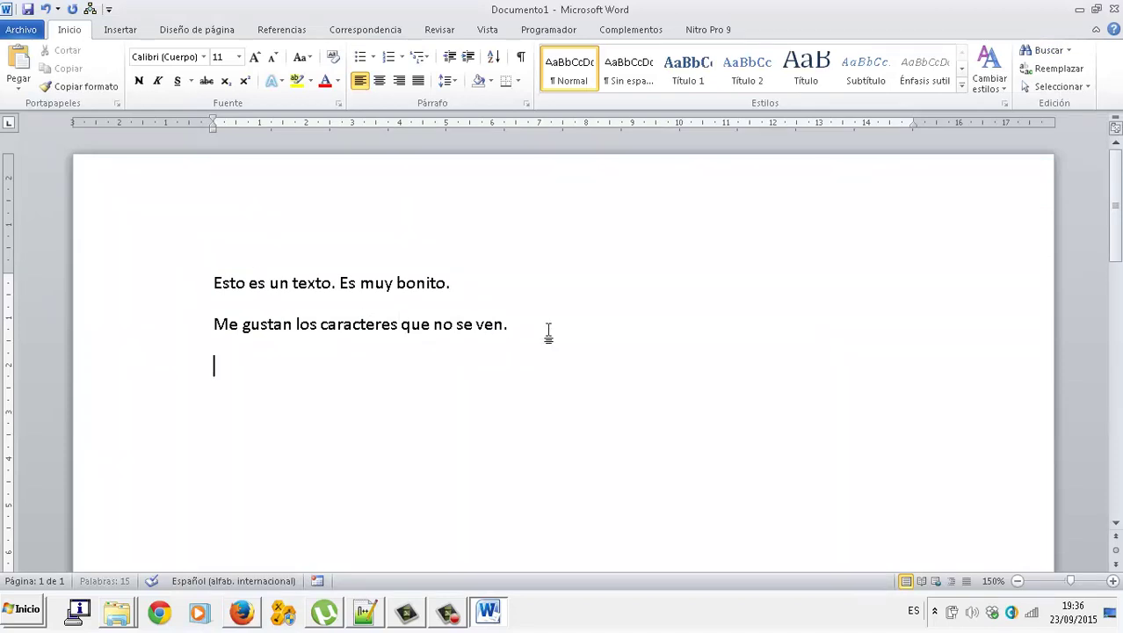
left_click(19, 91)
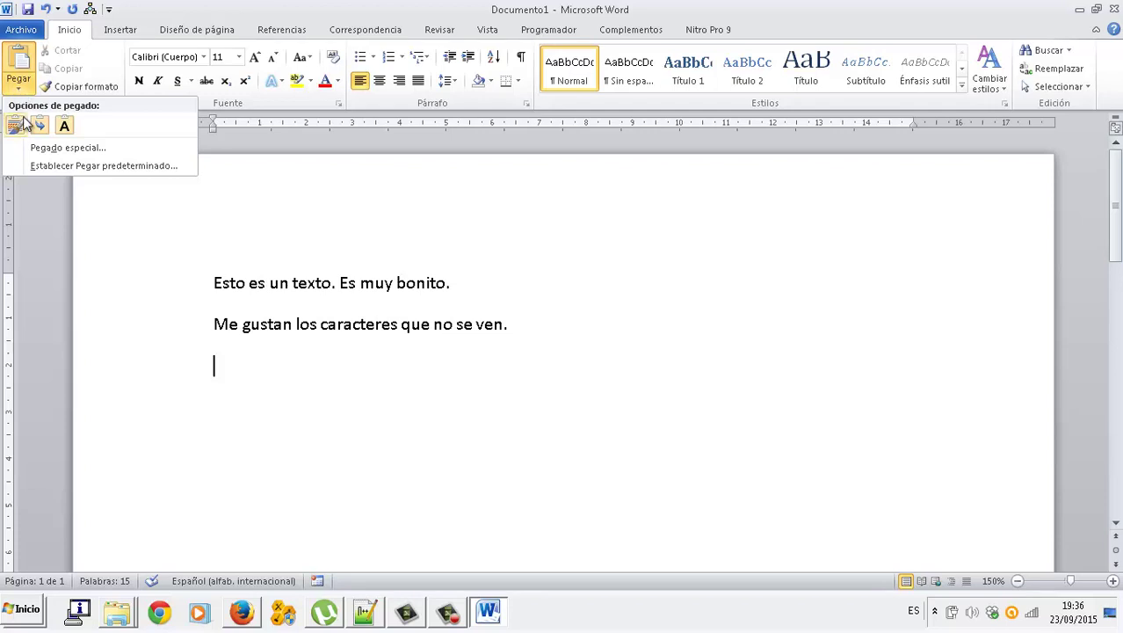
left_click(45, 147)
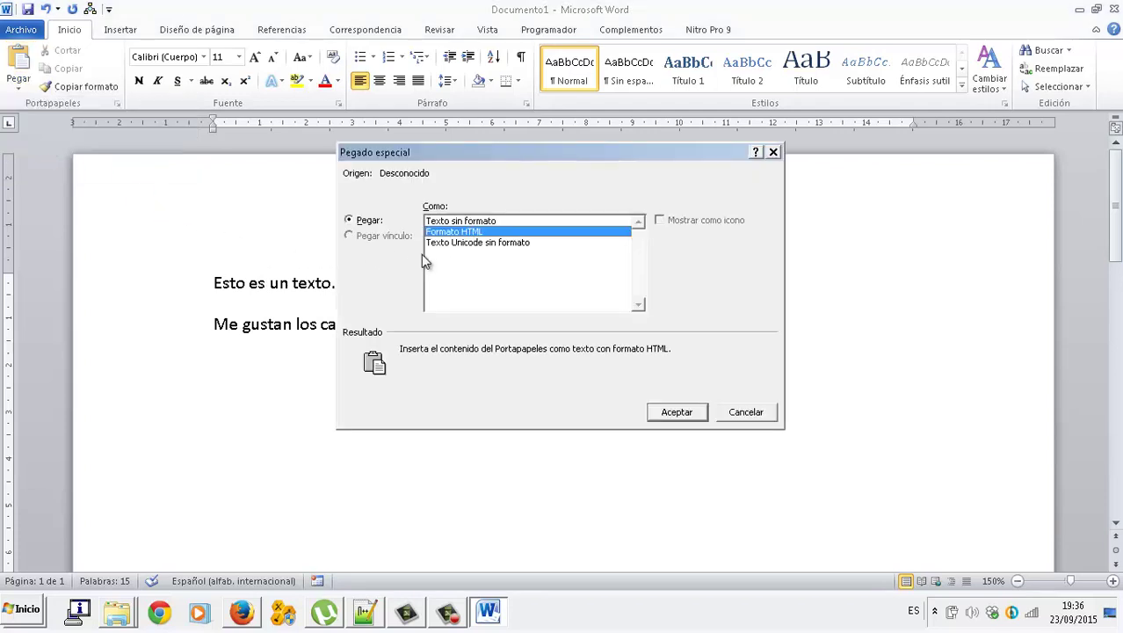
left_click(460, 221)
left_click(677, 412)
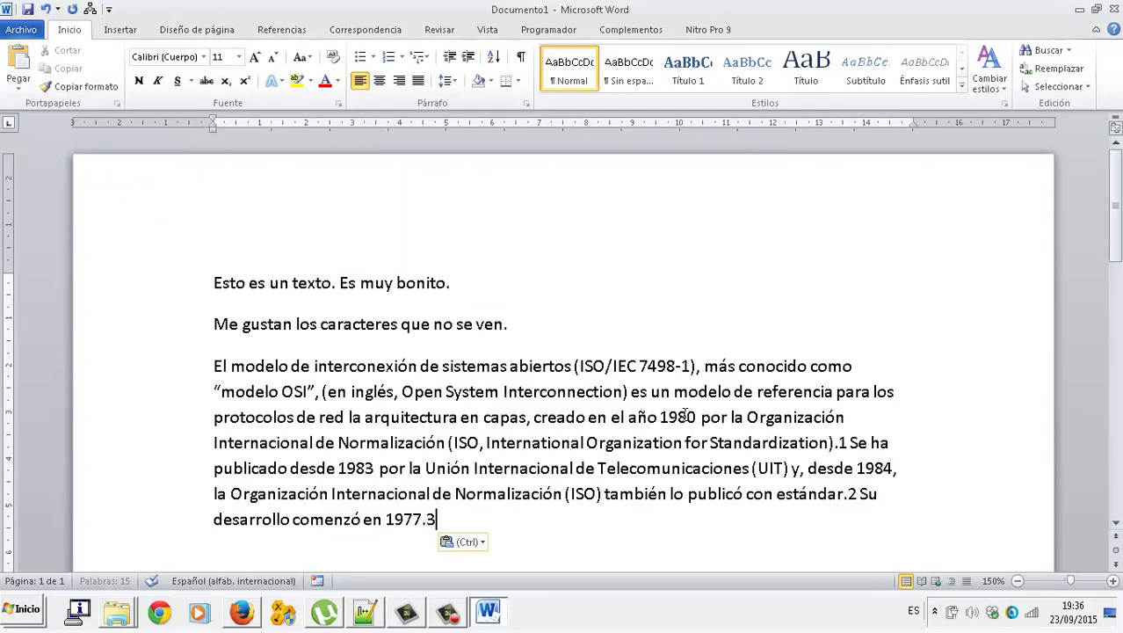
left_click(521, 57)
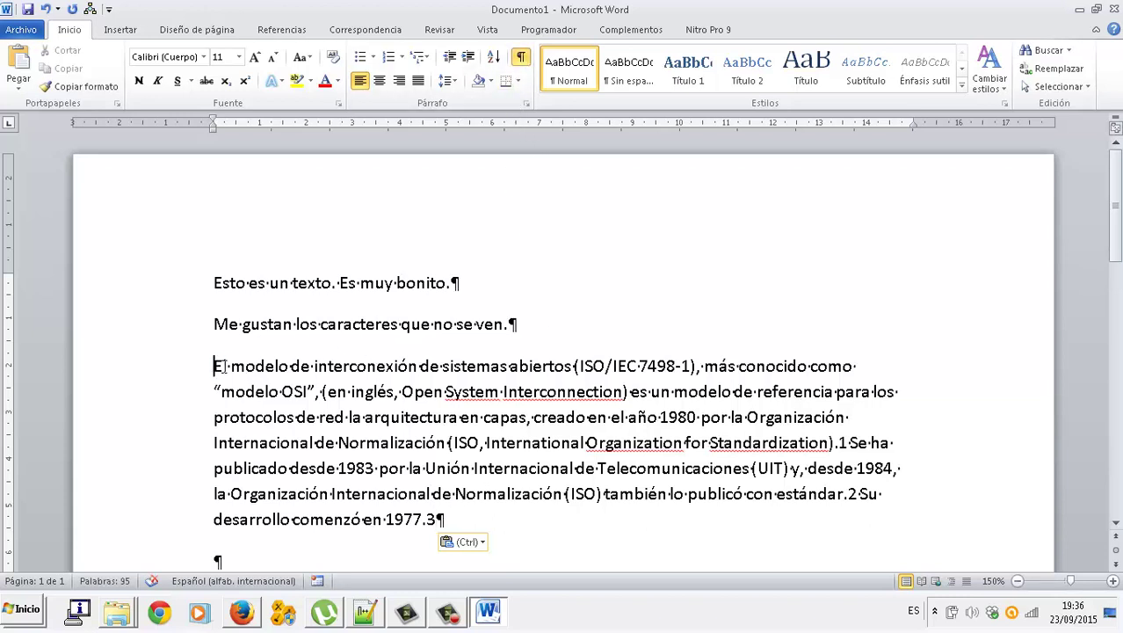
- Justify the pasted OSI paragraph
left_click_drag(215, 366, 480, 523)
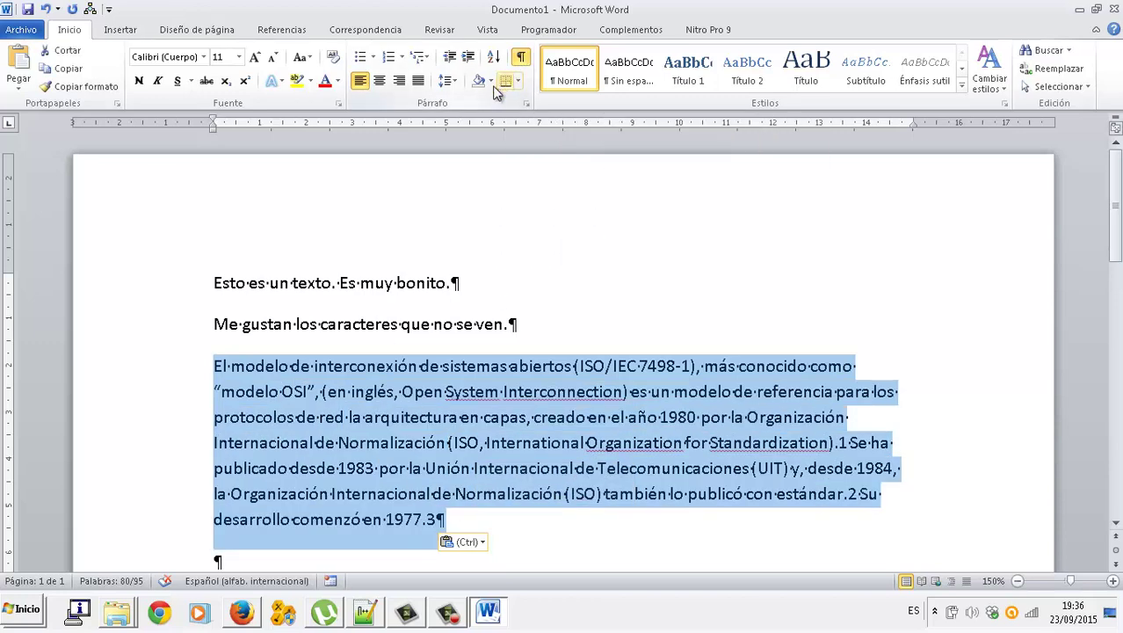
left_click(418, 80)
left_click(475, 322)
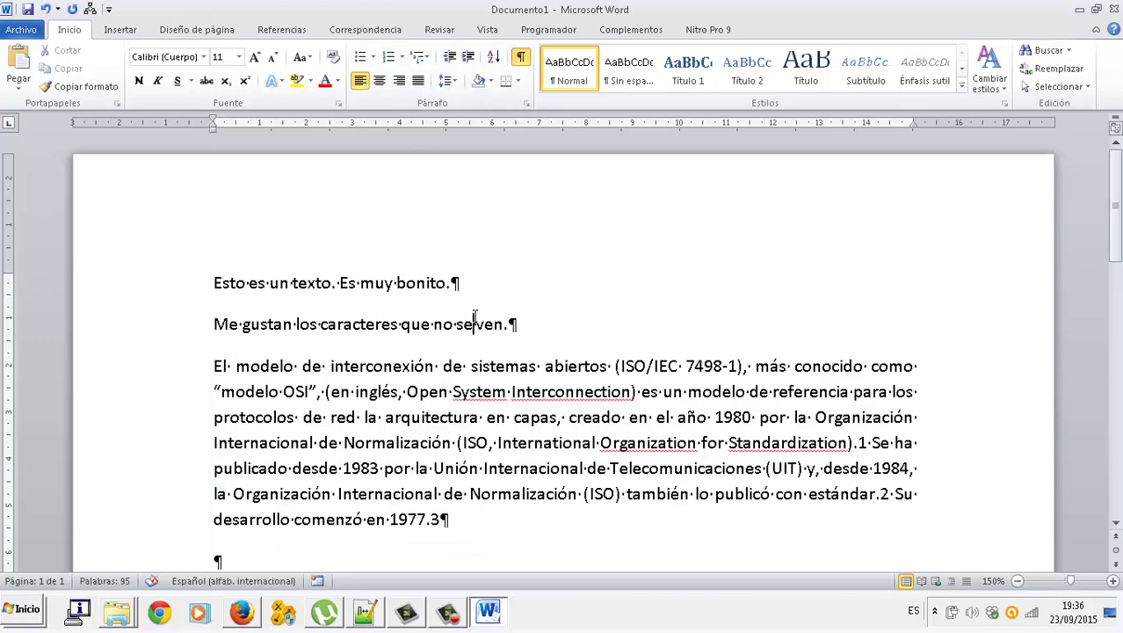
scroll(474, 316, "down", 1)
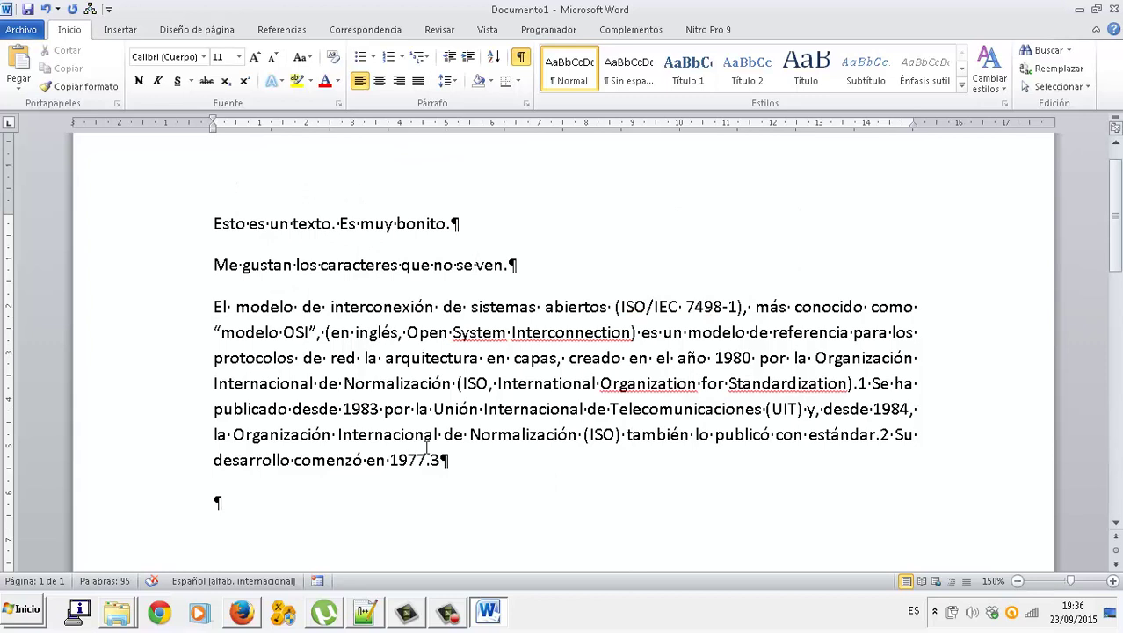
- Hide the formatting marks and add a blank line after '1977.3'
left_click(520, 56)
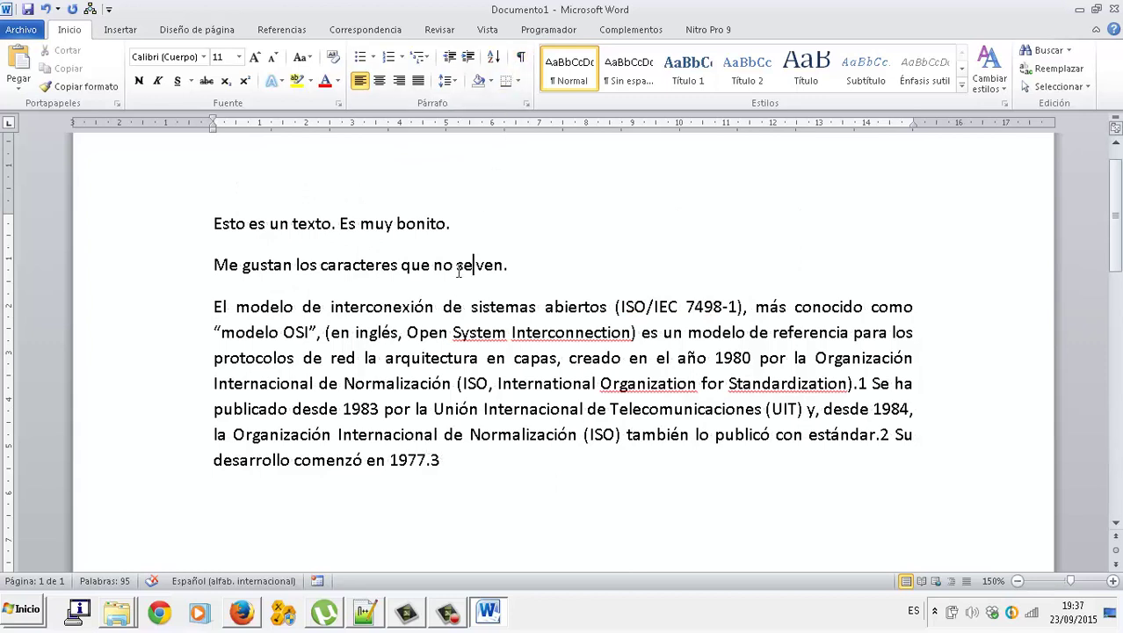
left_click(394, 466)
left_click(468, 462)
key("Return")
key("Return")
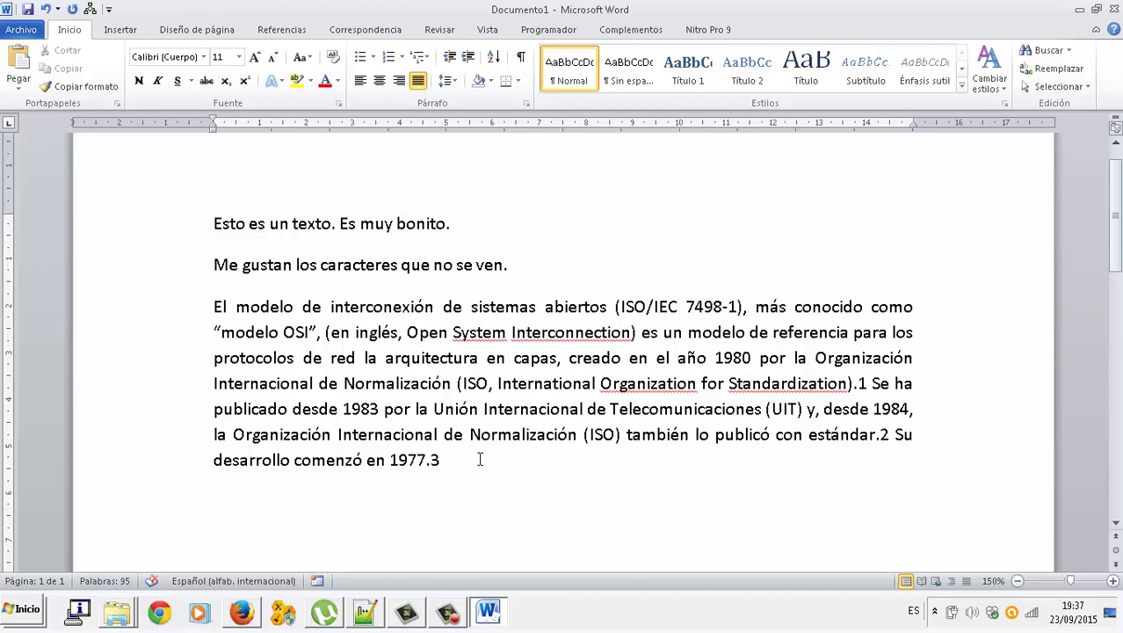
- Type 'Google' and 'Youtube' on separate lines and select 'Google'
type("Goog")
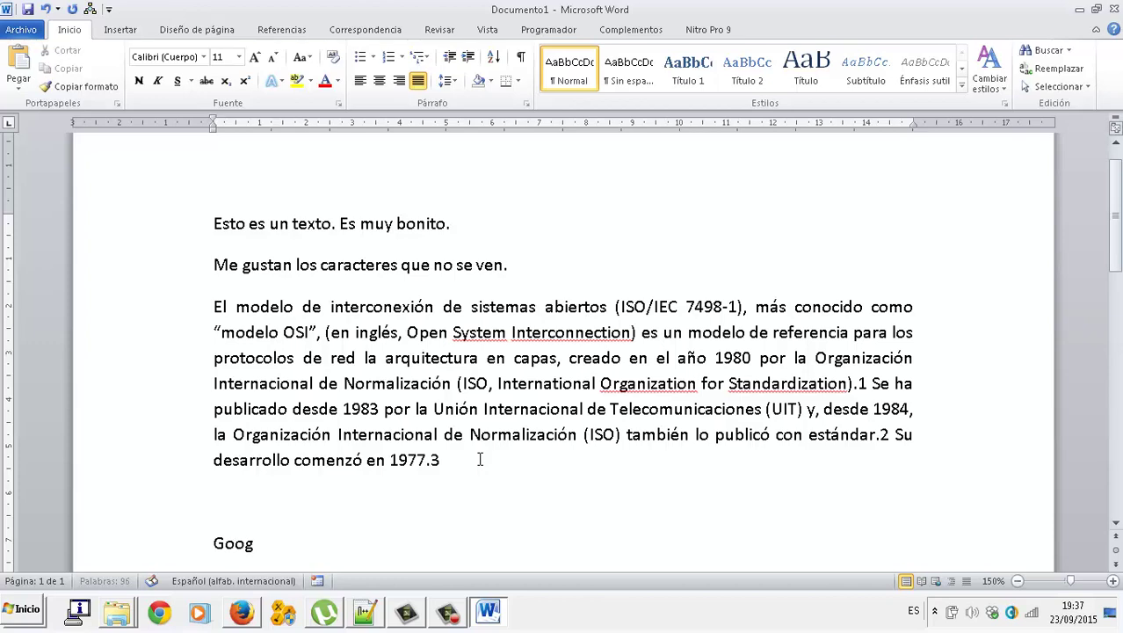
type("le")
key("Return")
type("Youtube")
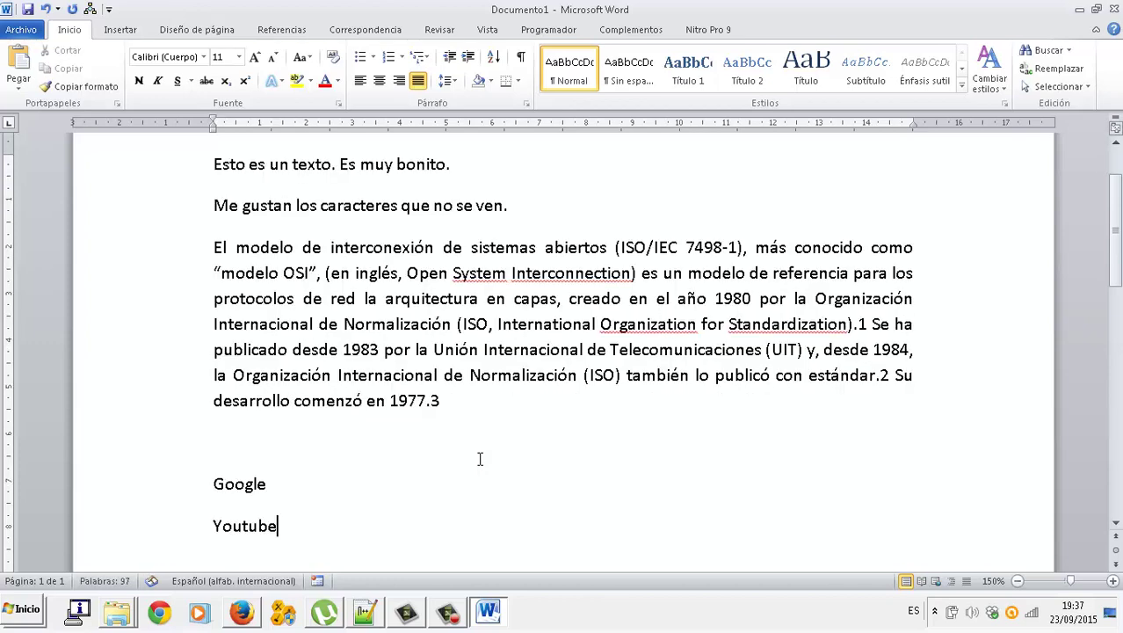
left_click_drag(214, 485, 265, 484)
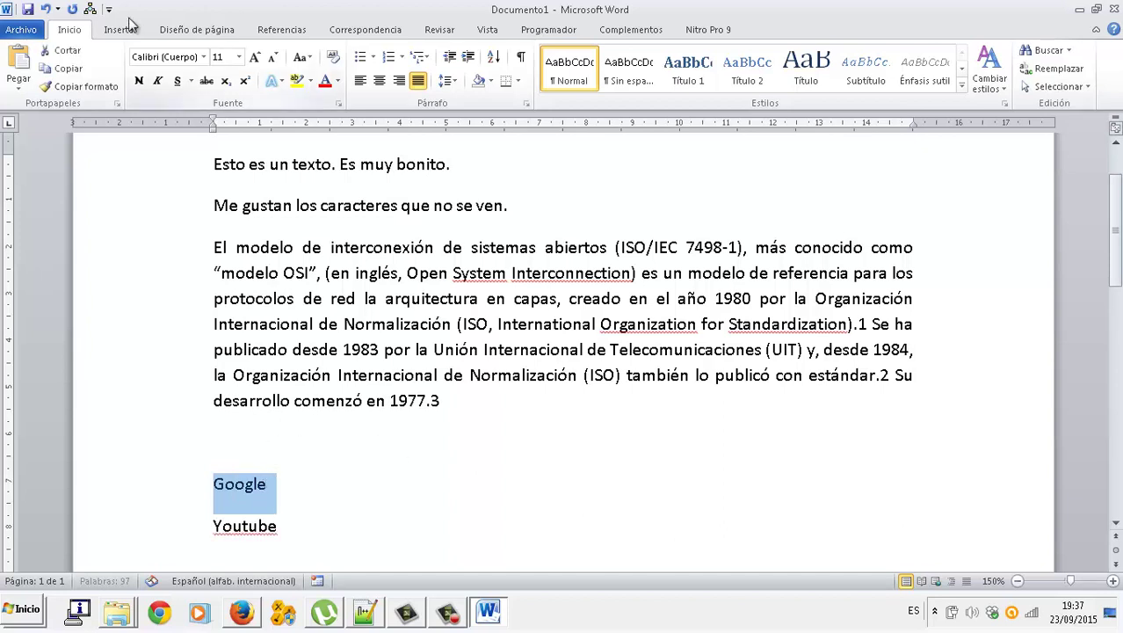
left_click(120, 35)
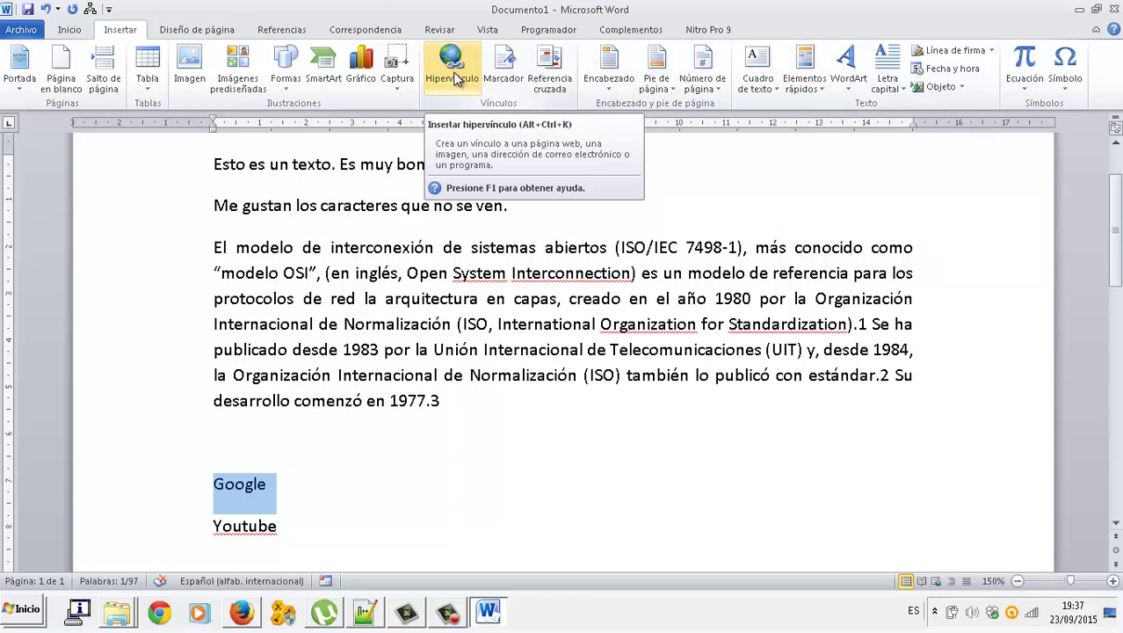
left_click(454, 80)
left_click(452, 55)
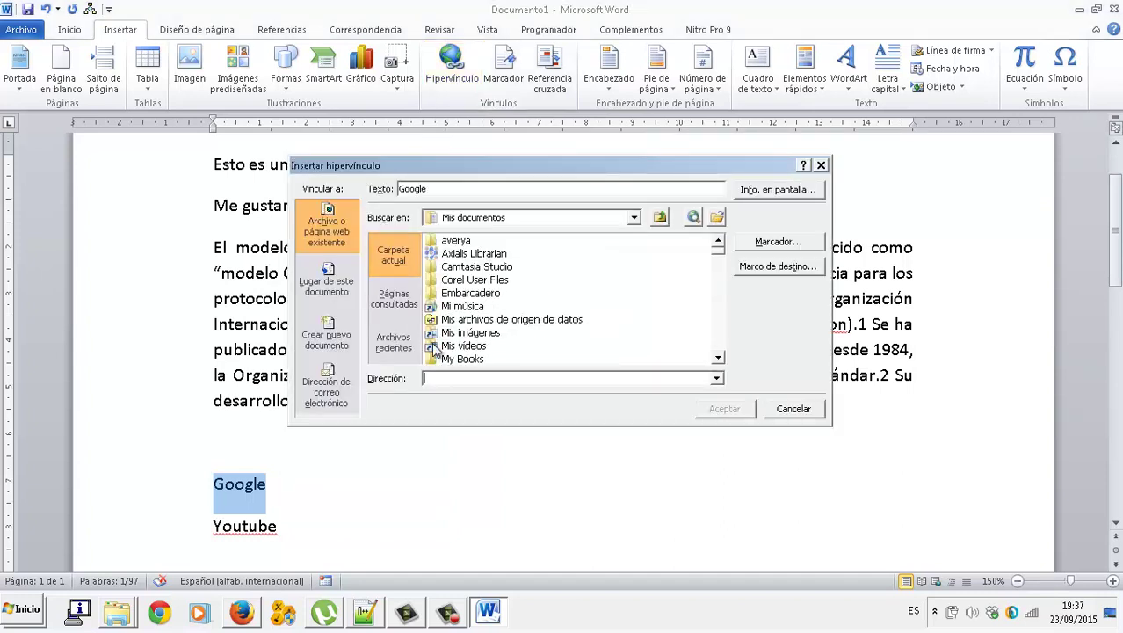
type("www.")
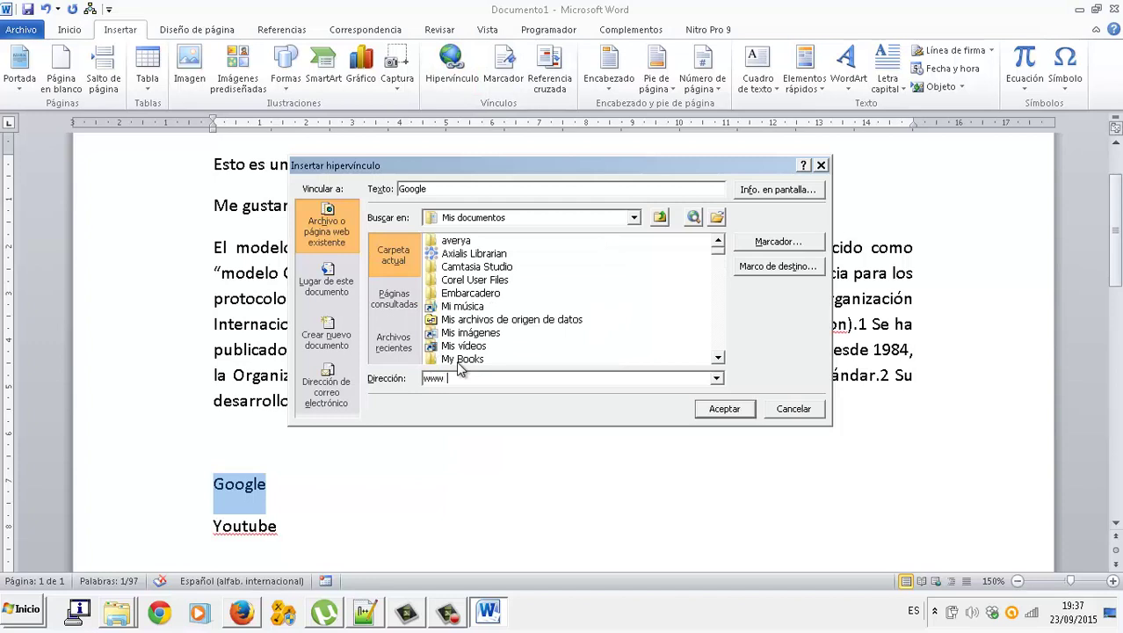
type("google.com")
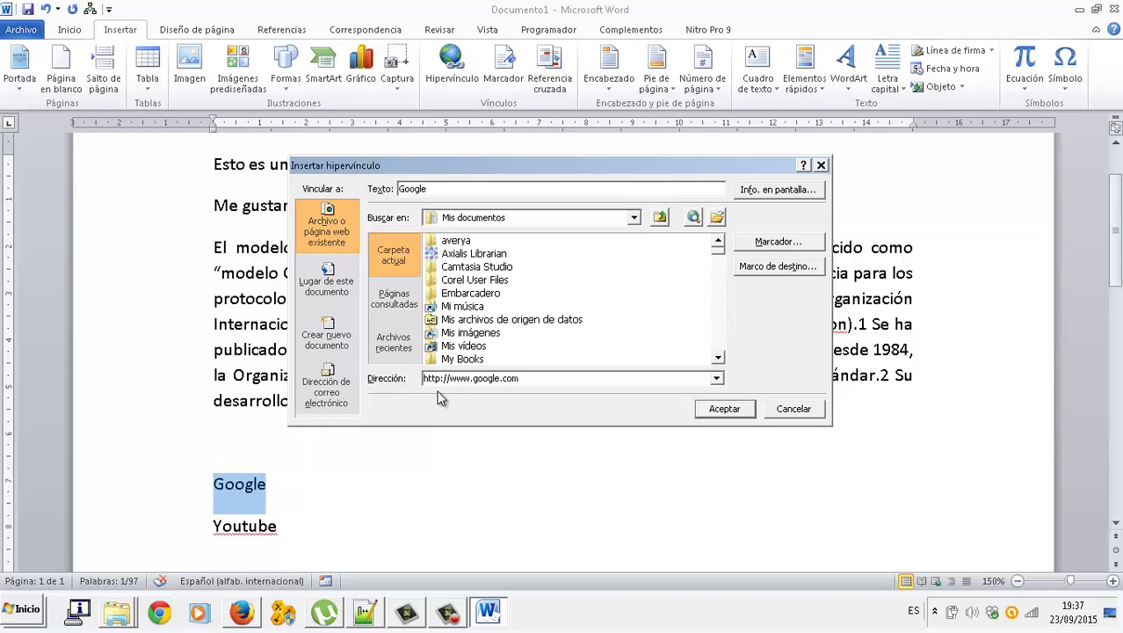
left_click(727, 413)
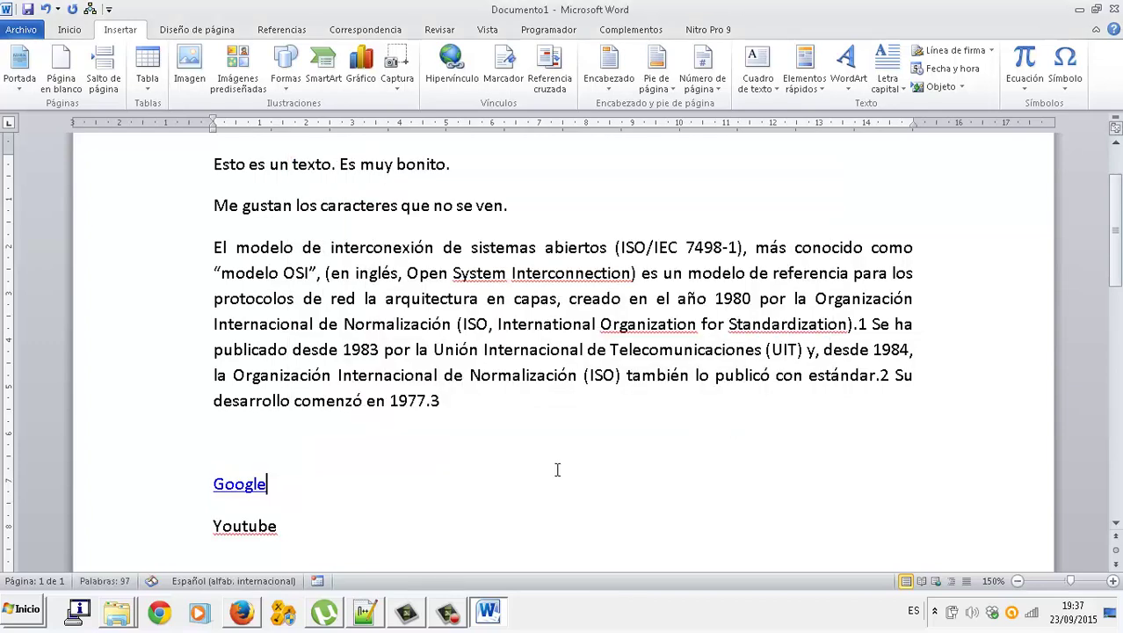
left_click_drag(281, 527, 211, 538)
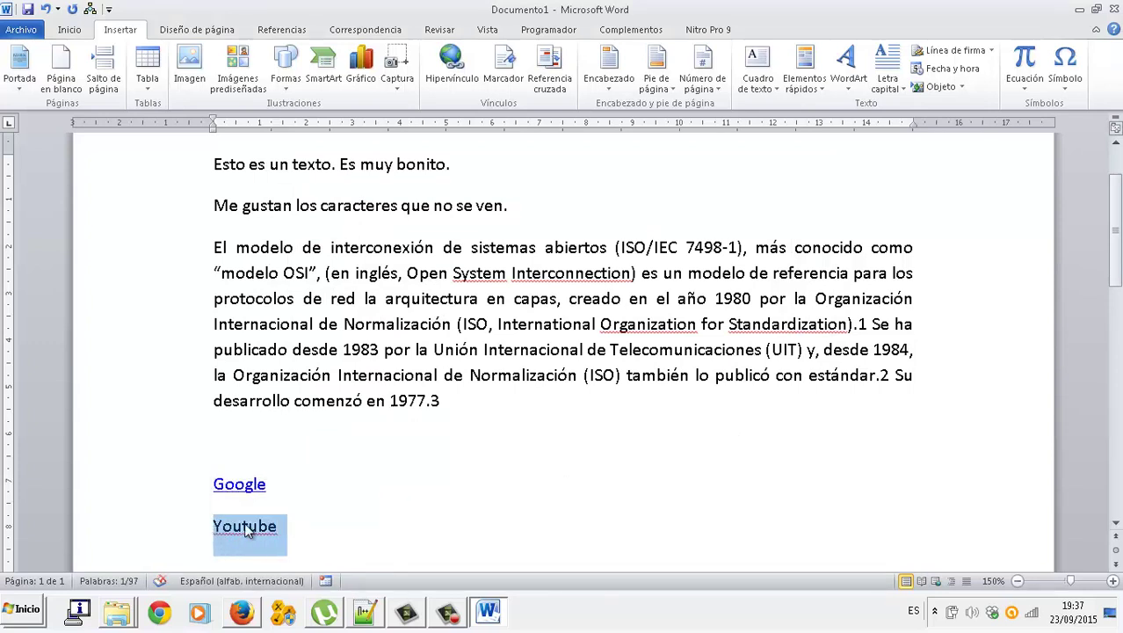
right_click(246, 530)
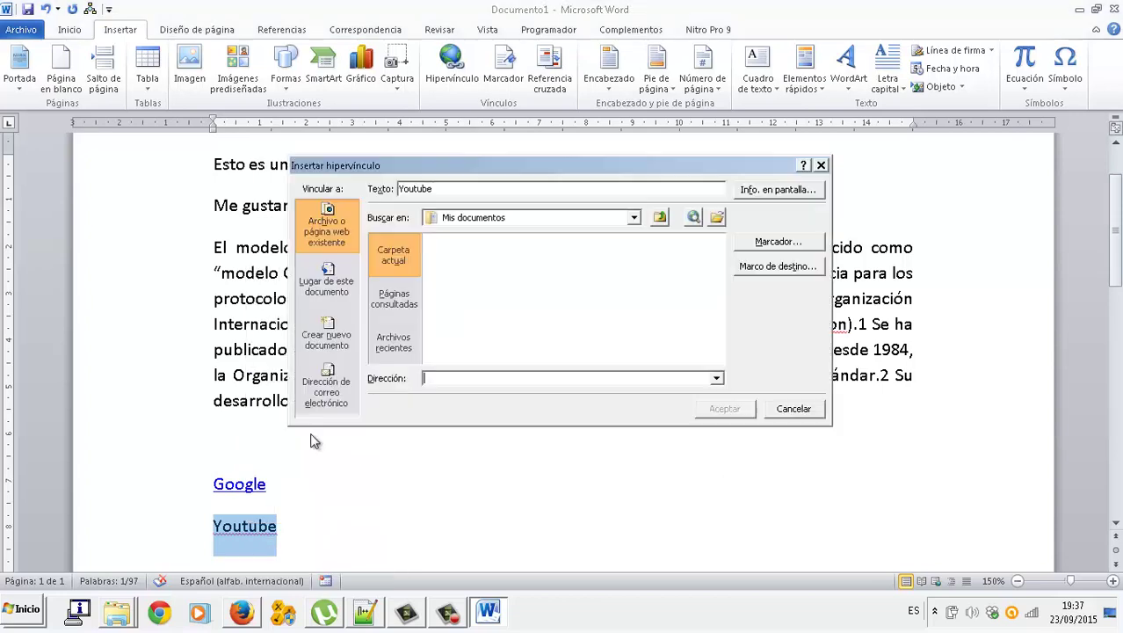
left_click(307, 434)
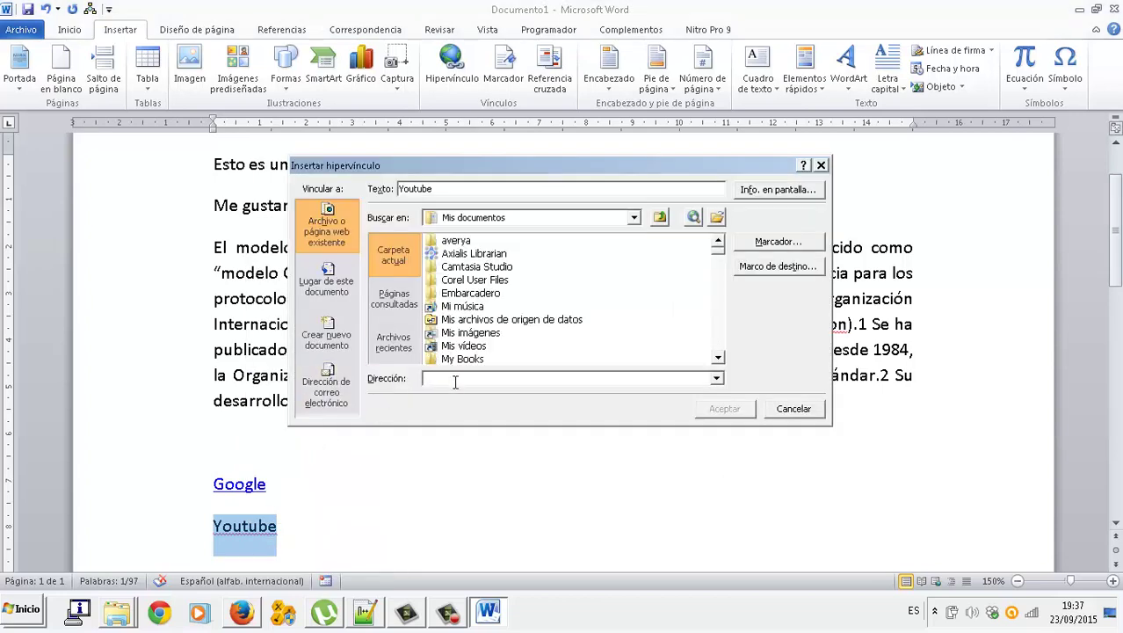
type("y")
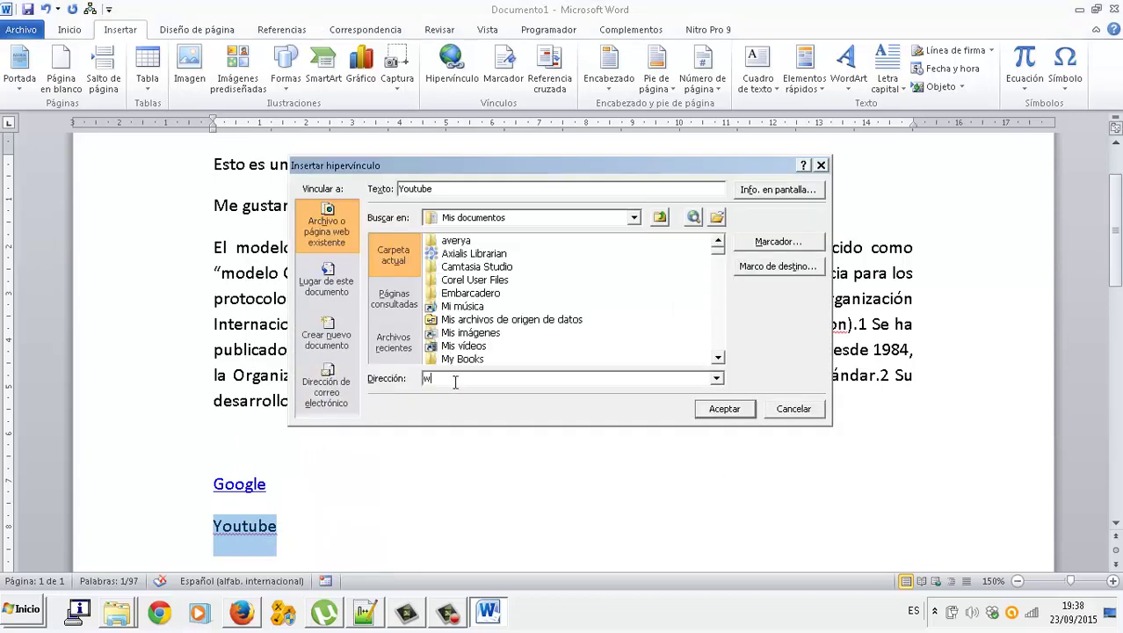
key("BackSpace")
type("www.youtub")
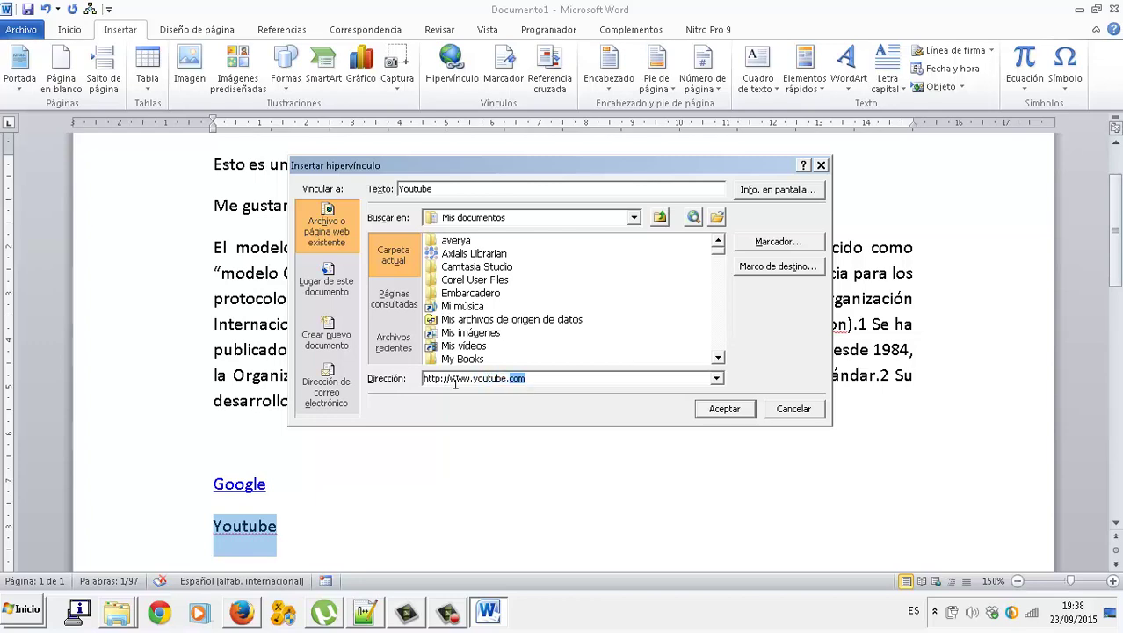
type("e.com")
left_click(749, 410)
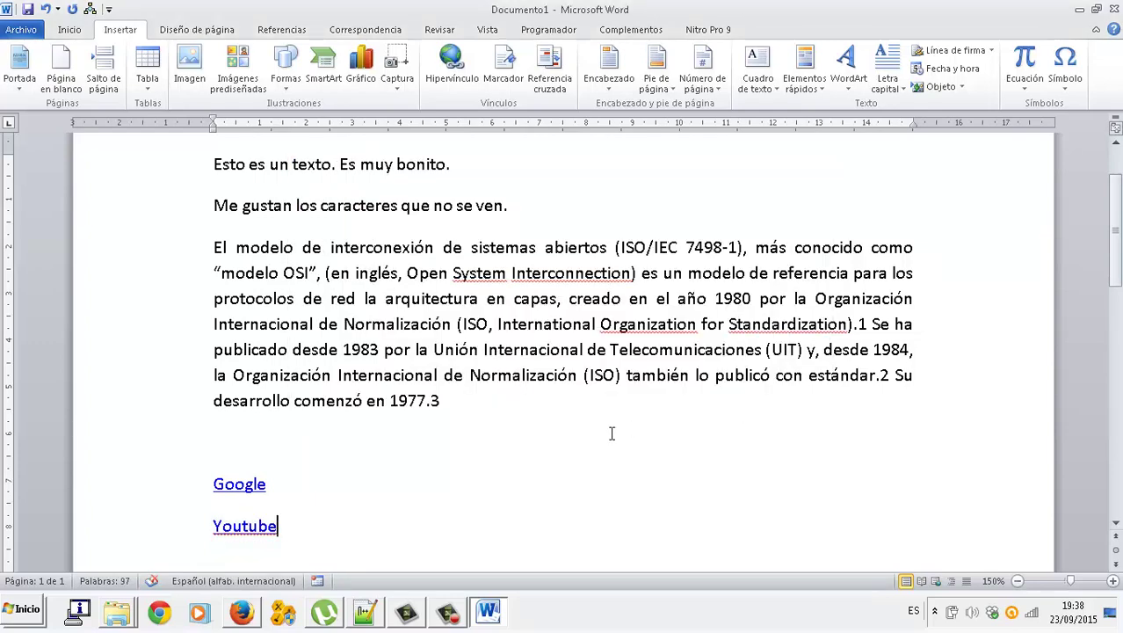
scroll(426, 449, "down", 1)
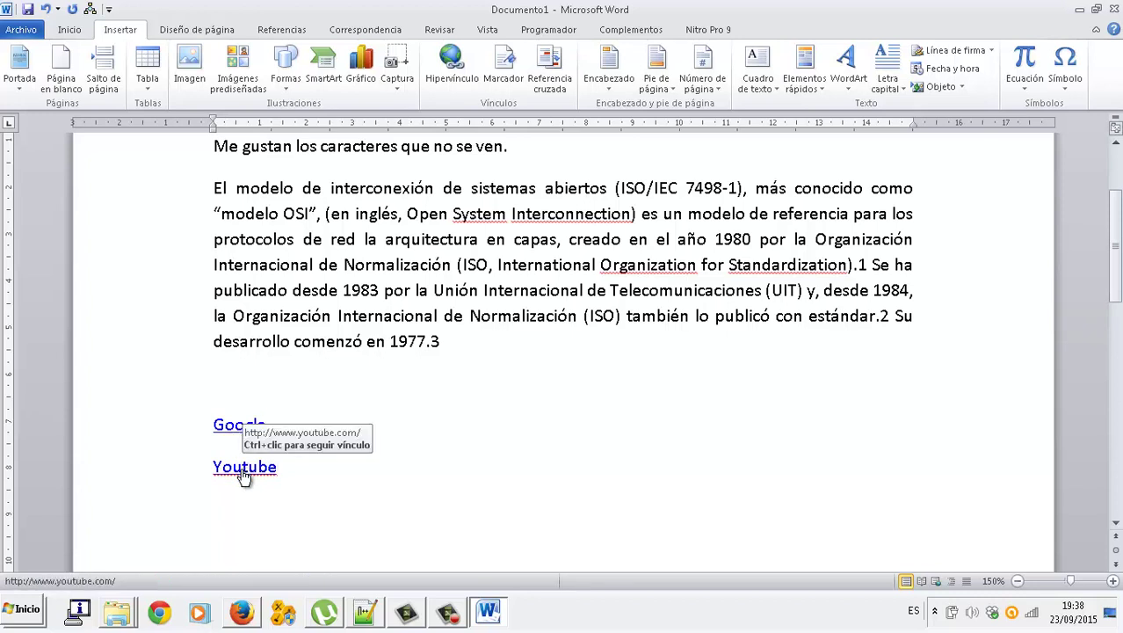
- Follow the 'Google' link so google.es opens in Firefox
left_click(244, 424)
key("shift+Right")
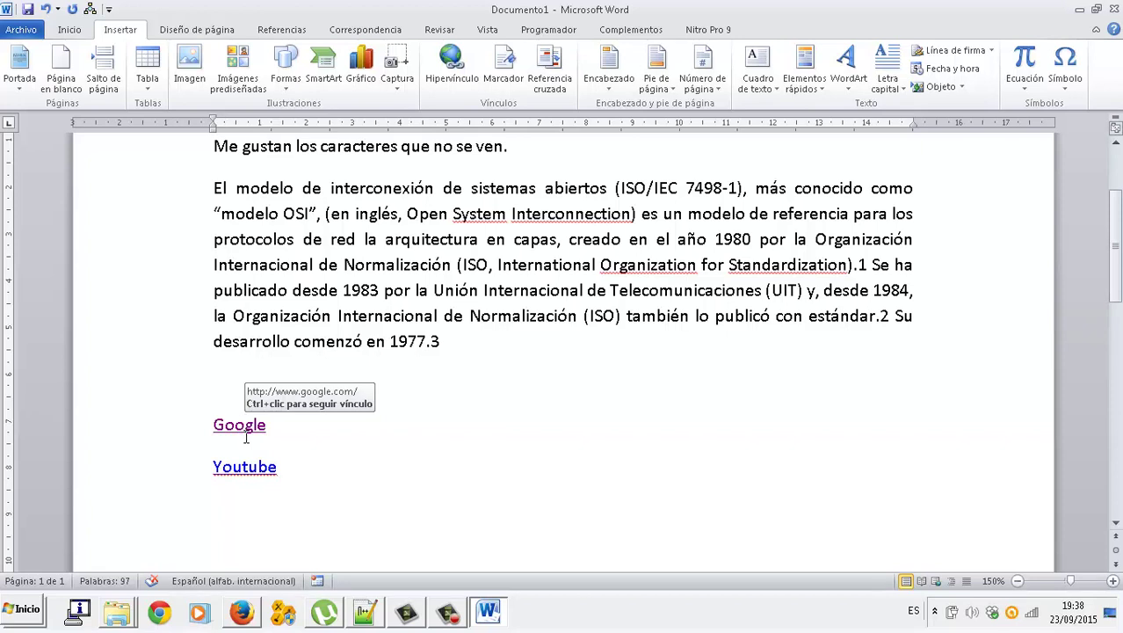
left_click(246, 437, "ctrl")
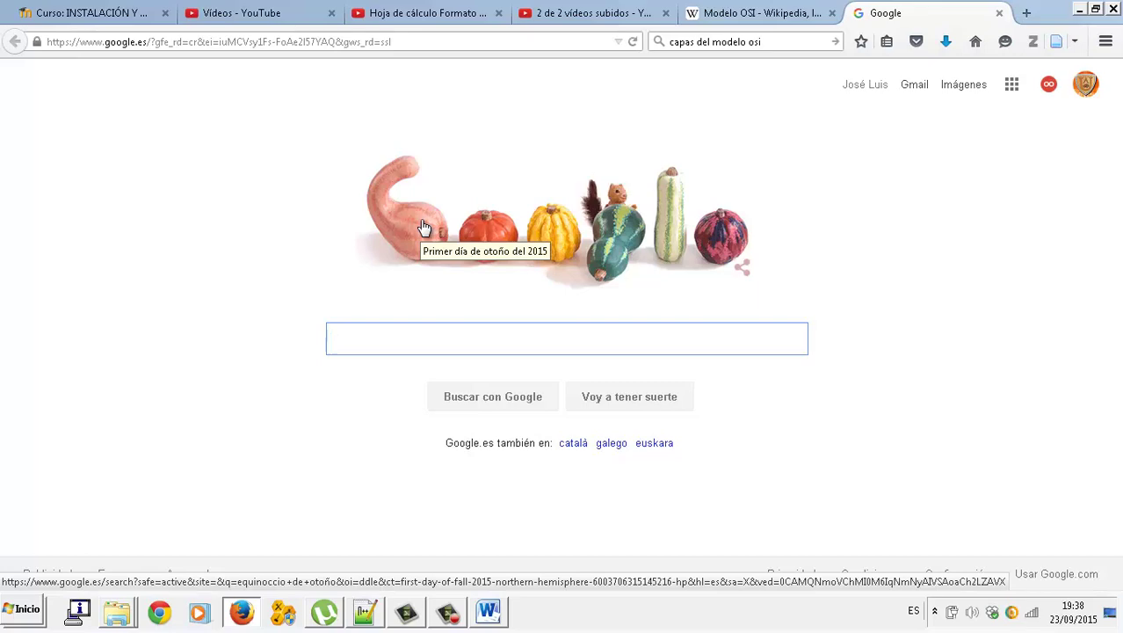
- Close the Google tab and paste the Wikipedia OSI intro, with its links, below 'Youtube'
left_click(1000, 15)
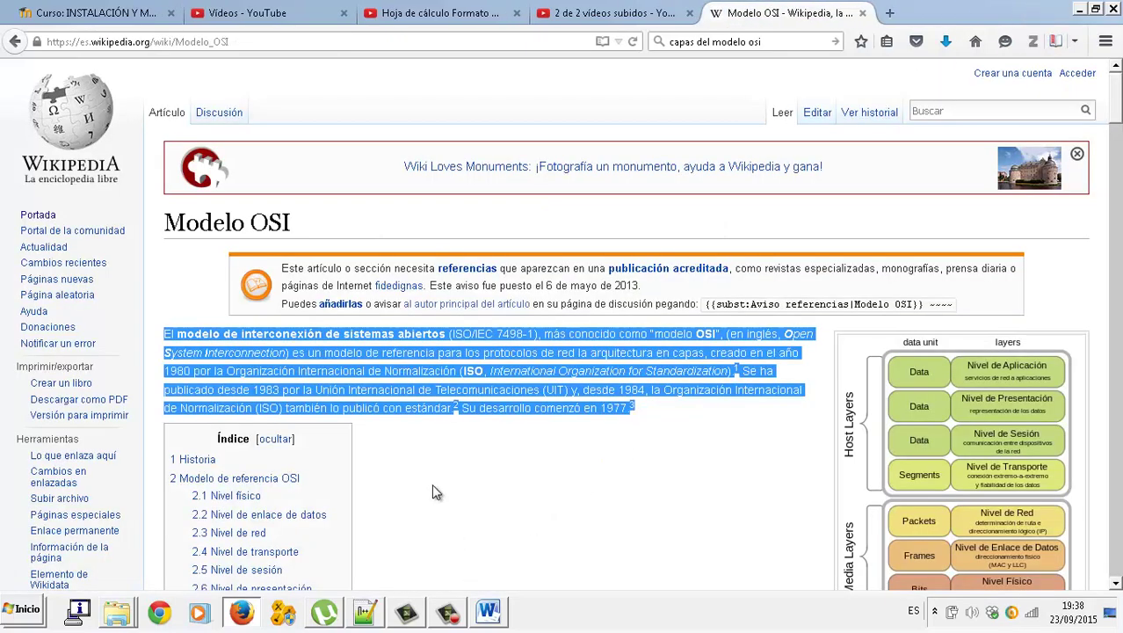
mouse_move(483, 613)
scroll(542, 397, "down", 2)
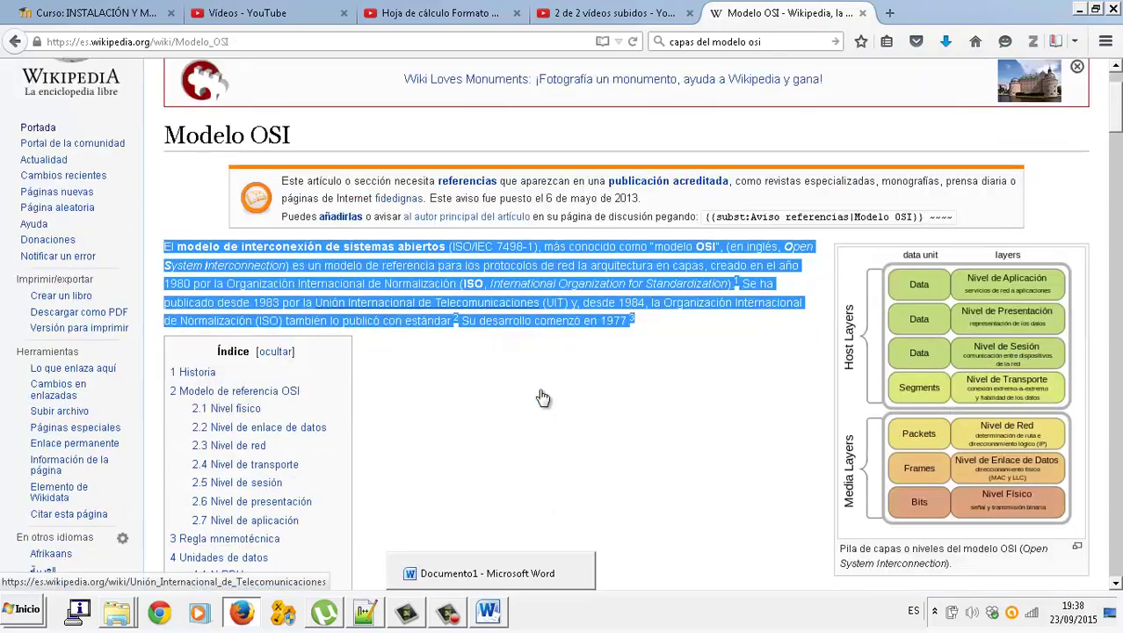
scroll(543, 397, "down", 10)
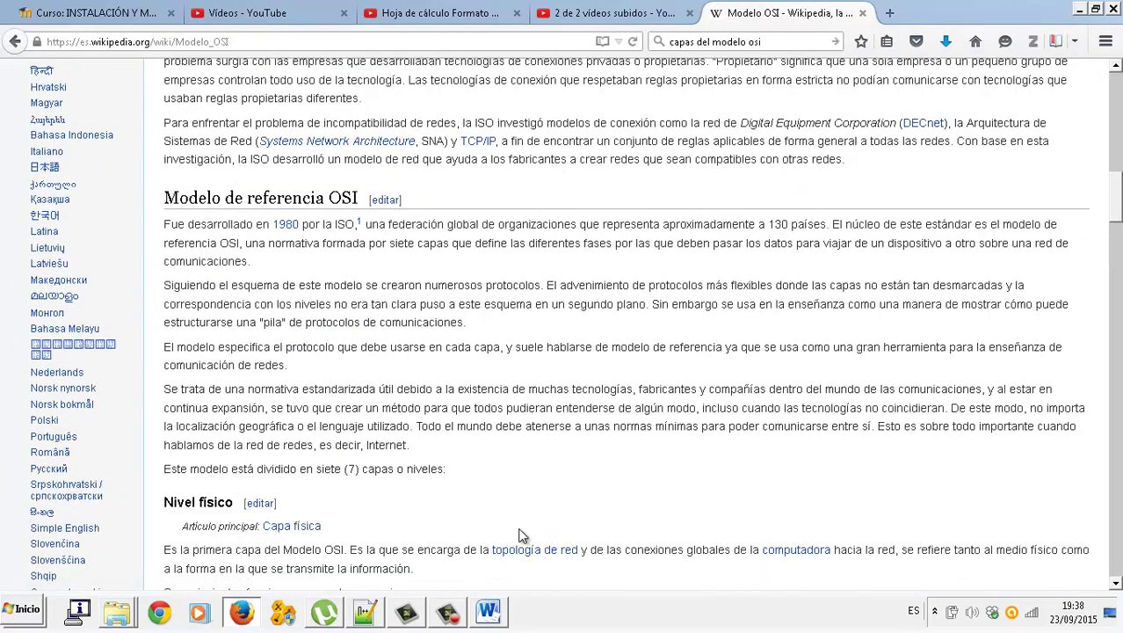
left_click(489, 612)
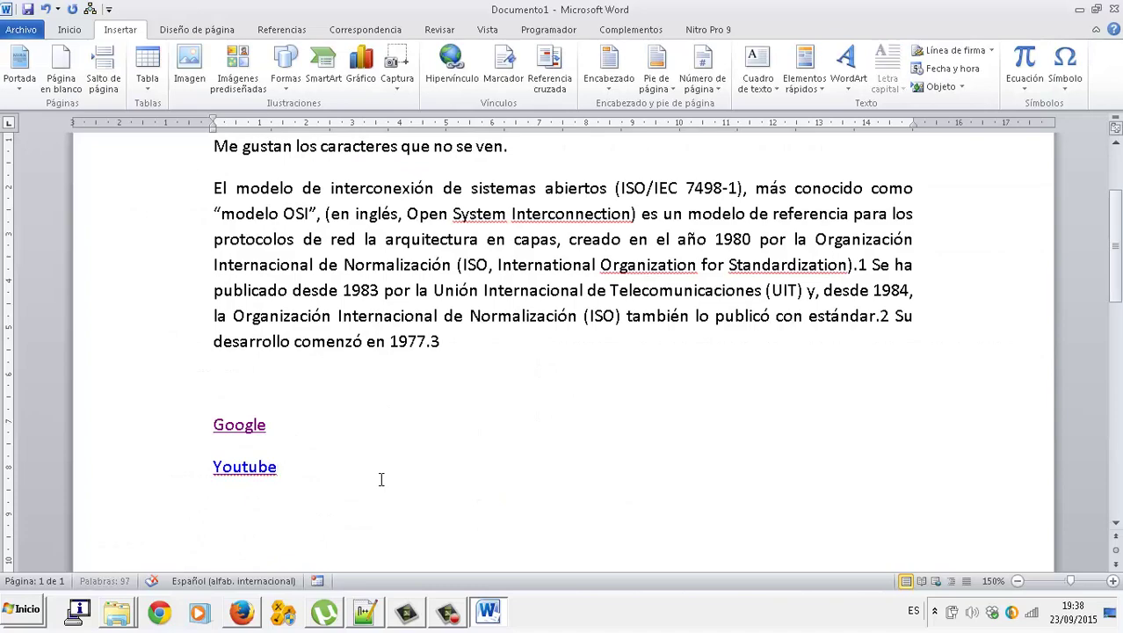
key("ctrl+v")
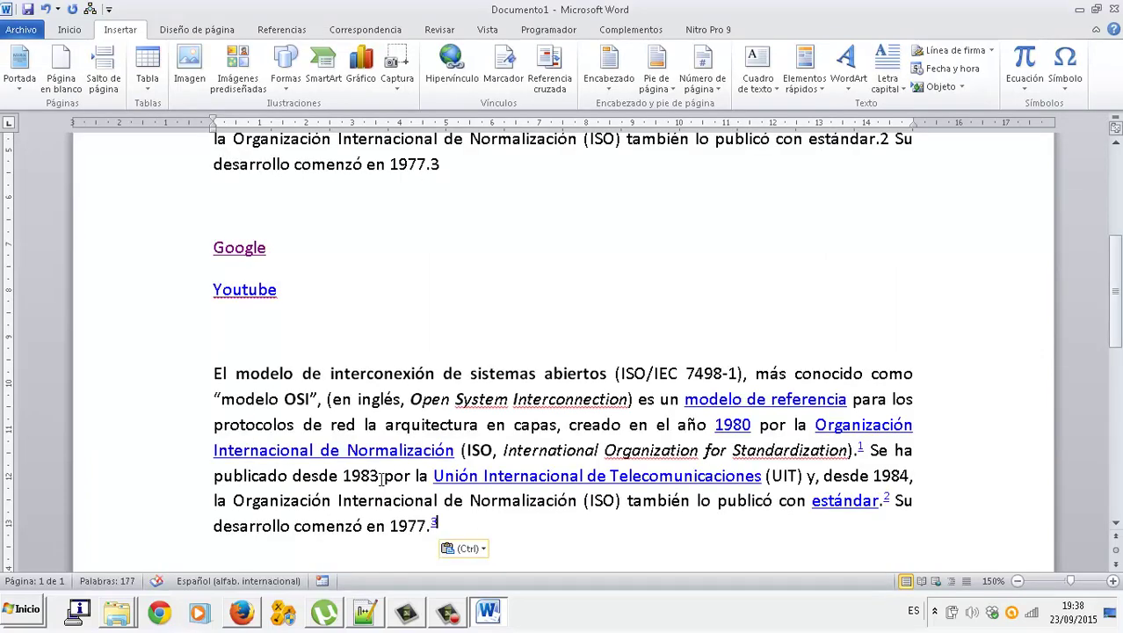
key("Return")
key("Return")
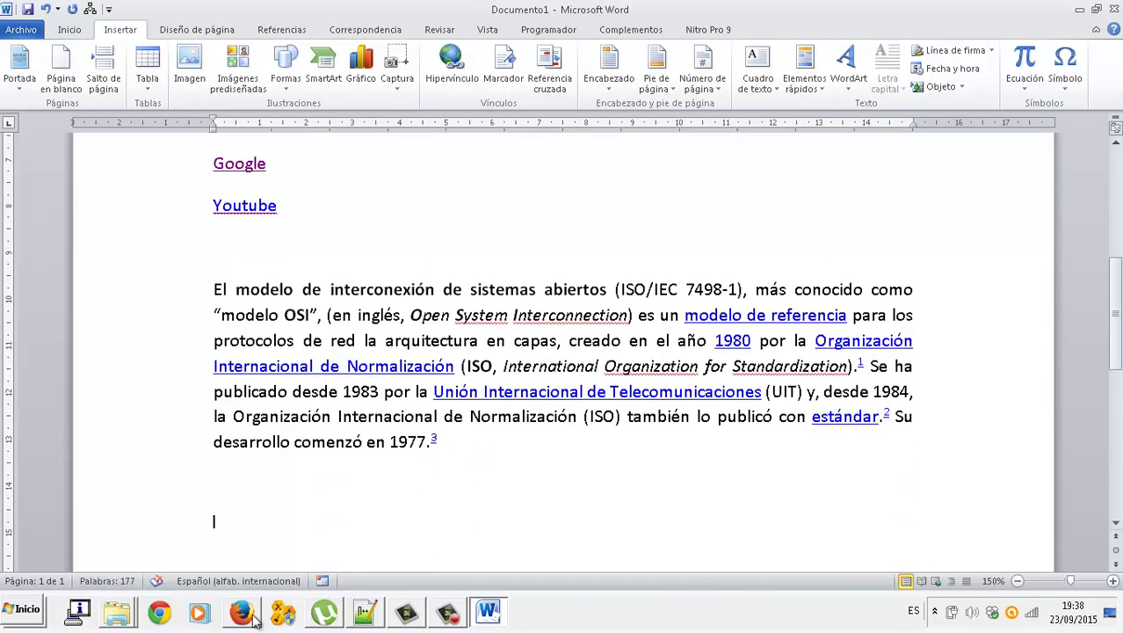
- In Firefox, copy the Wikipedia text from 'Historia' through the Nivel físico function list
left_click(242, 613)
scroll(449, 357, "up", 3)
scroll(450, 358, "up", 3)
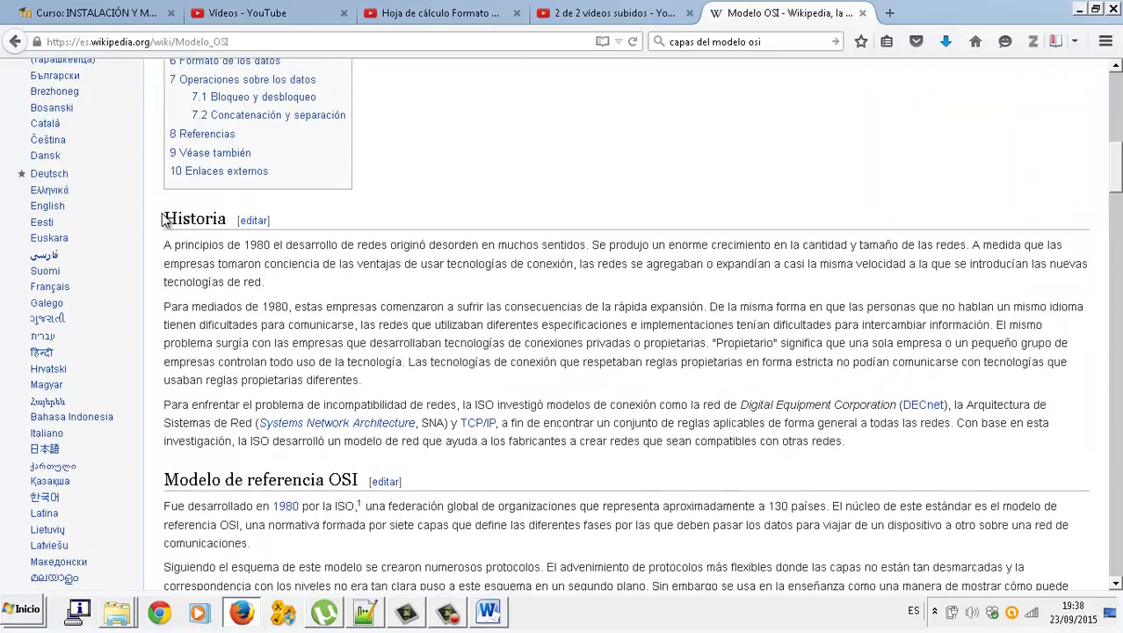
mouse_move(183, 243)
left_mouse_down()
mouse_move(382, 397)
mouse_move(454, 437)
mouse_move(457, 391)
mouse_move(556, 280)
mouse_move(540, 309)
left_mouse_up()
scroll(382, 398, "down", 6)
scroll(456, 390, "down", 5)
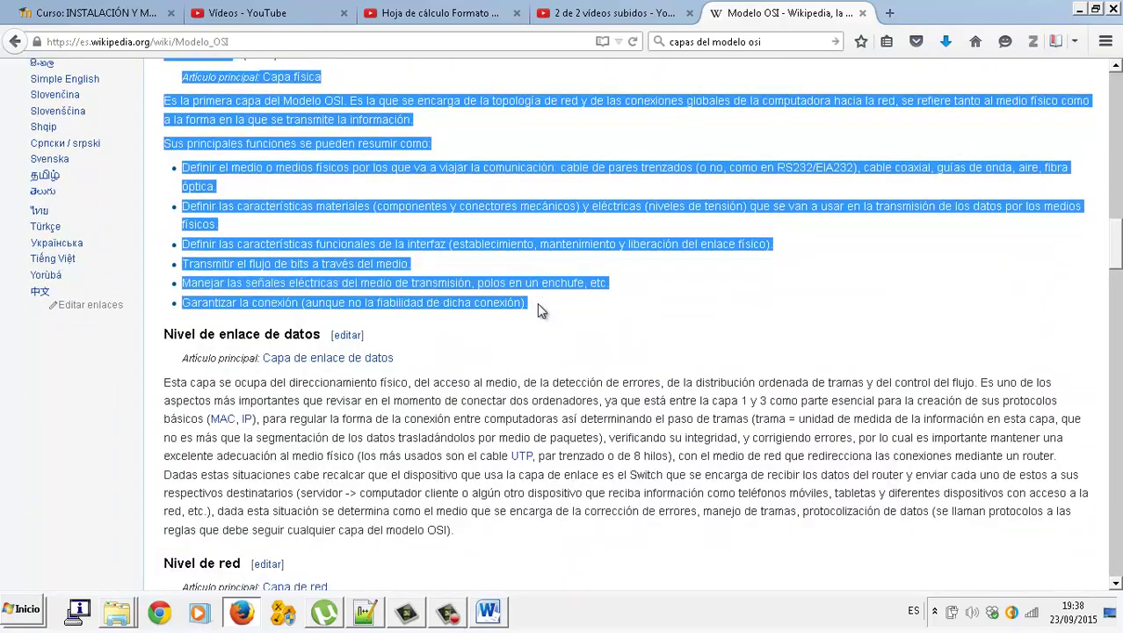
- Back in Word, select the OSI text from 'El modelo…' to the end and justify it
left_click(505, 600)
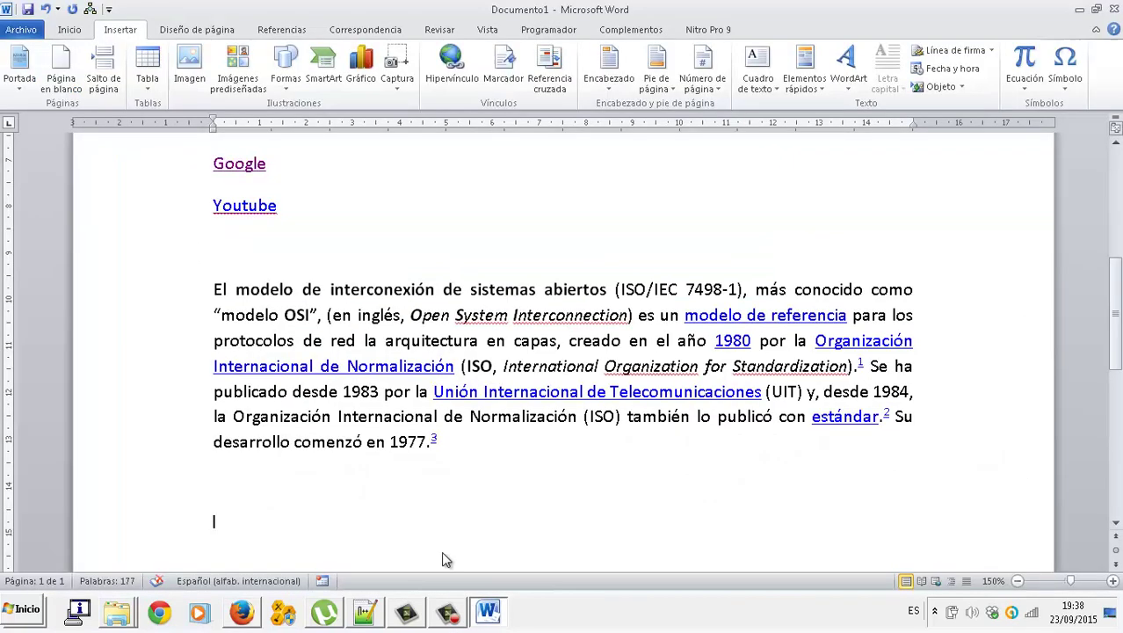
scroll(406, 466, "up", 2)
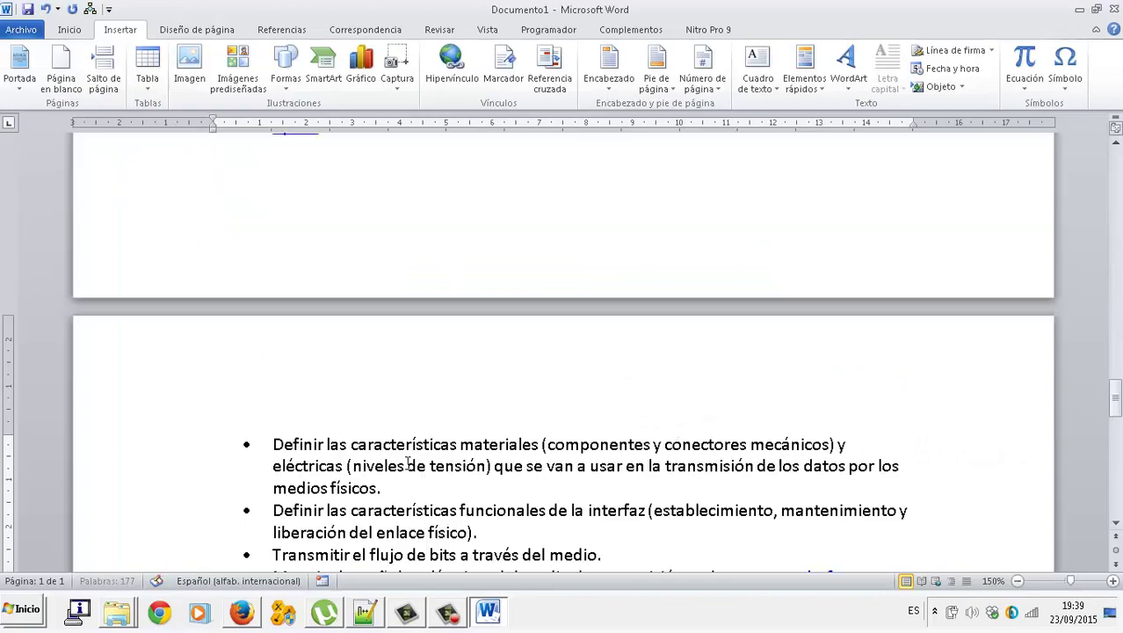
scroll(406, 466, "up", 6)
scroll(408, 463, "up", 5)
scroll(408, 464, "up", 2)
scroll(408, 462, "up", 5)
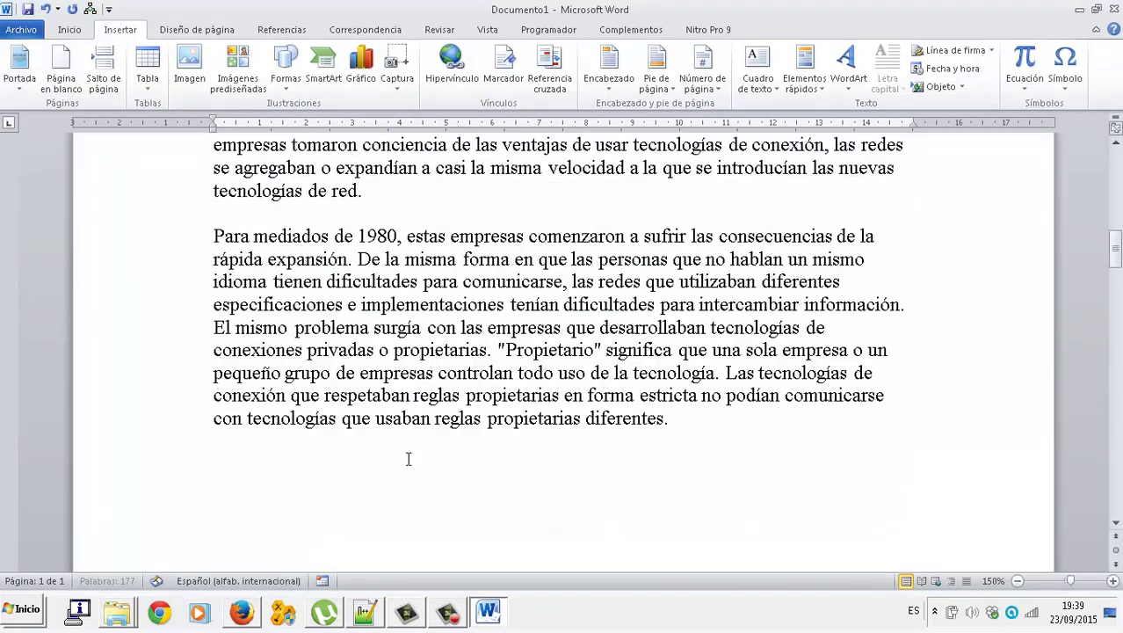
scroll(408, 460, "up", 5)
scroll(408, 459, "up", 3)
scroll(408, 459, "down", 1)
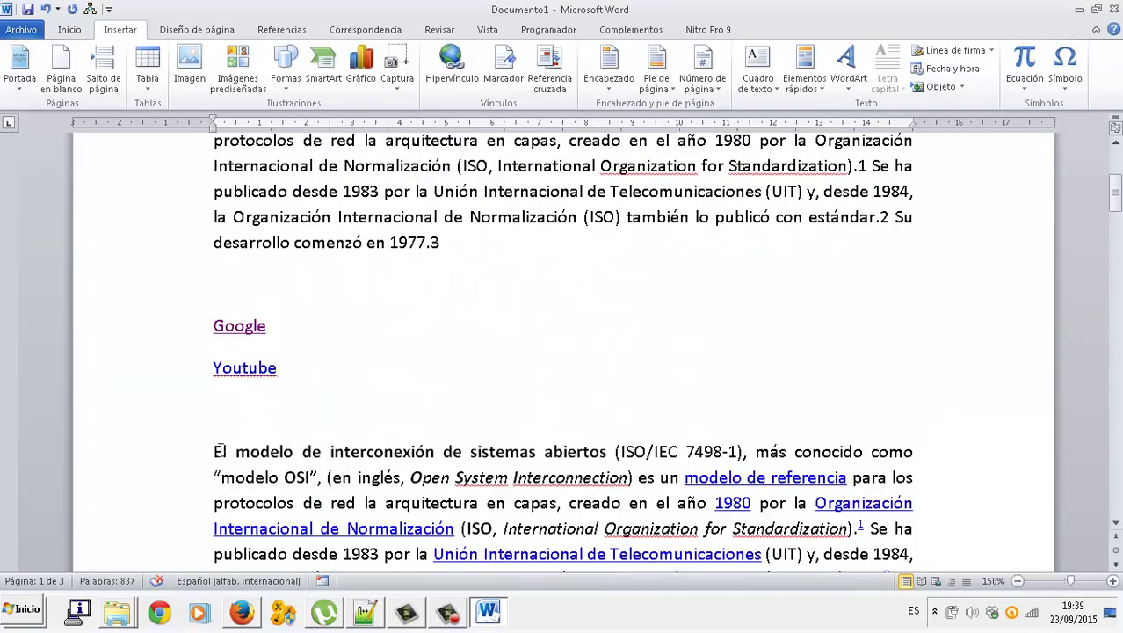
mouse_move(214, 451)
left_mouse_down()
mouse_move(356, 552)
mouse_move(820, 238)
left_mouse_up()
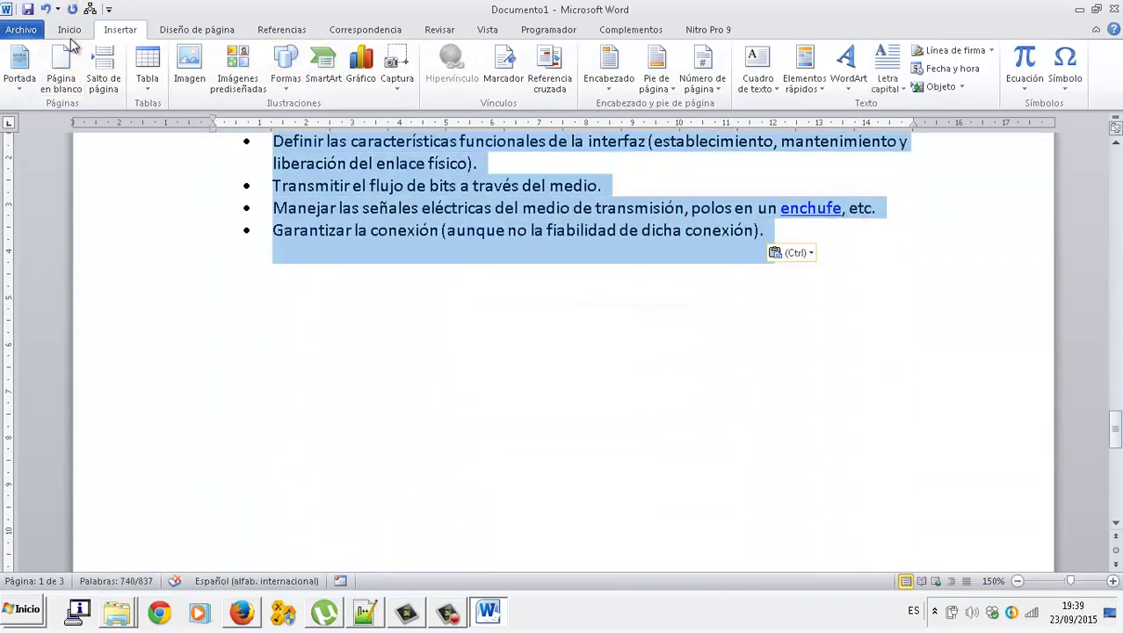
left_click(72, 33)
left_click(418, 80)
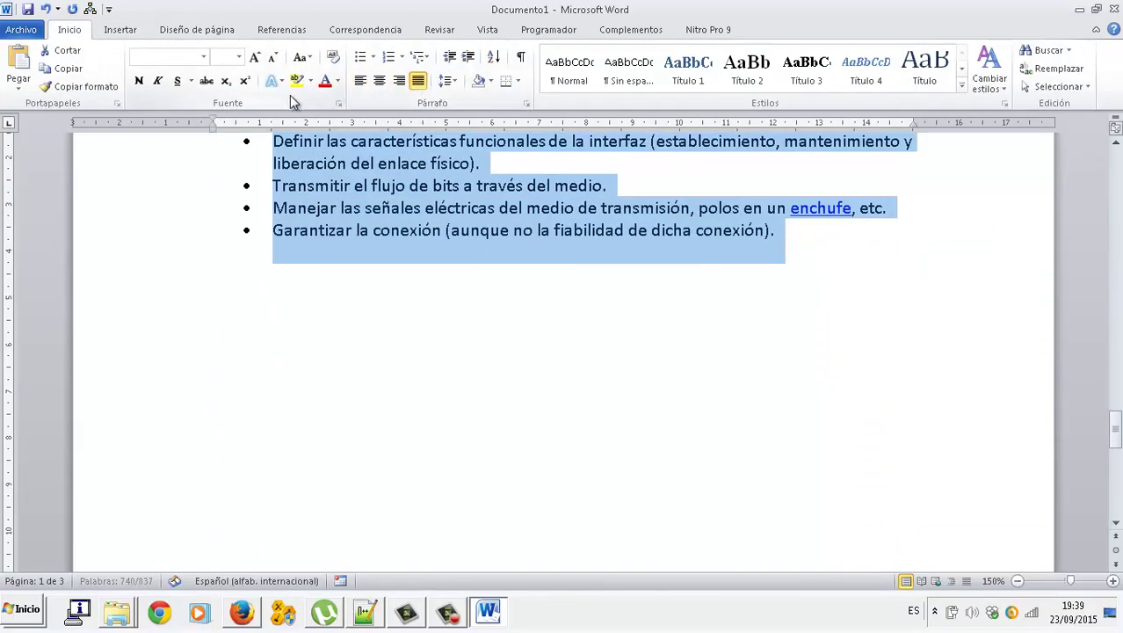
- Indent the first line of each paragraph and set 1,5 line spacing
left_click_drag(216, 120, 261, 121)
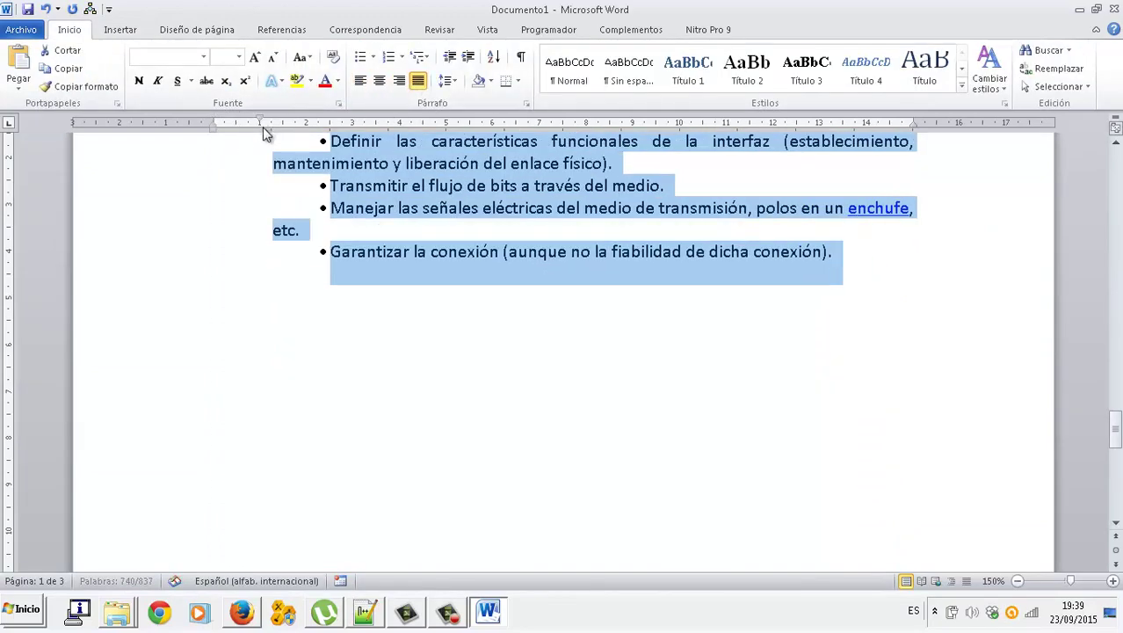
scroll(339, 149, "up", 3)
scroll(339, 150, "up", 3)
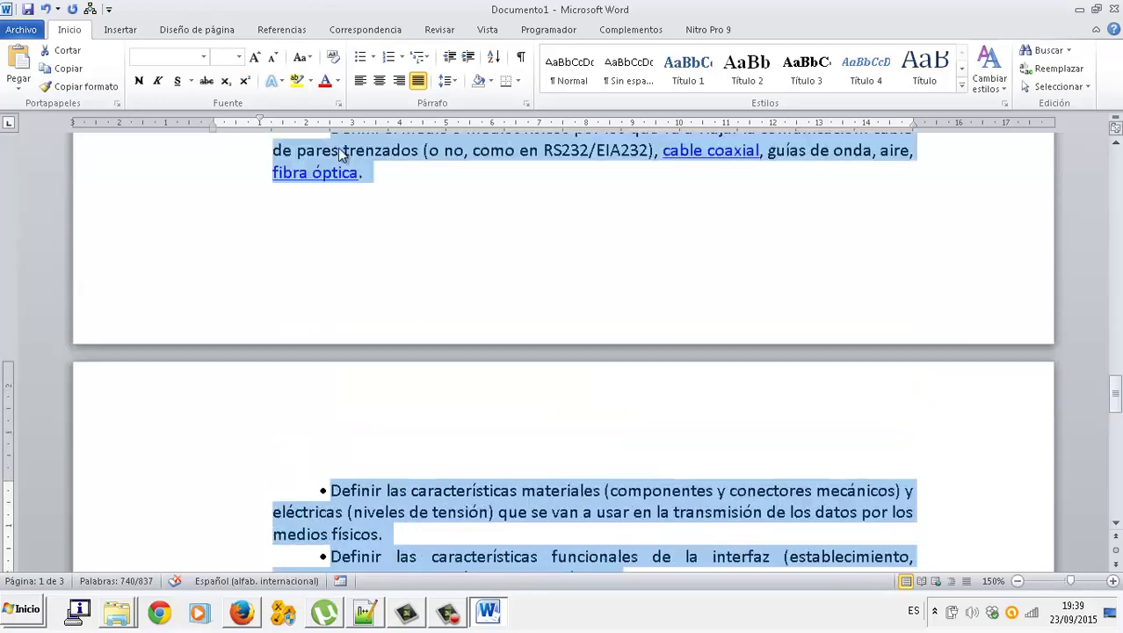
scroll(340, 149, "up", 2)
scroll(339, 149, "up", 3)
left_click(453, 81)
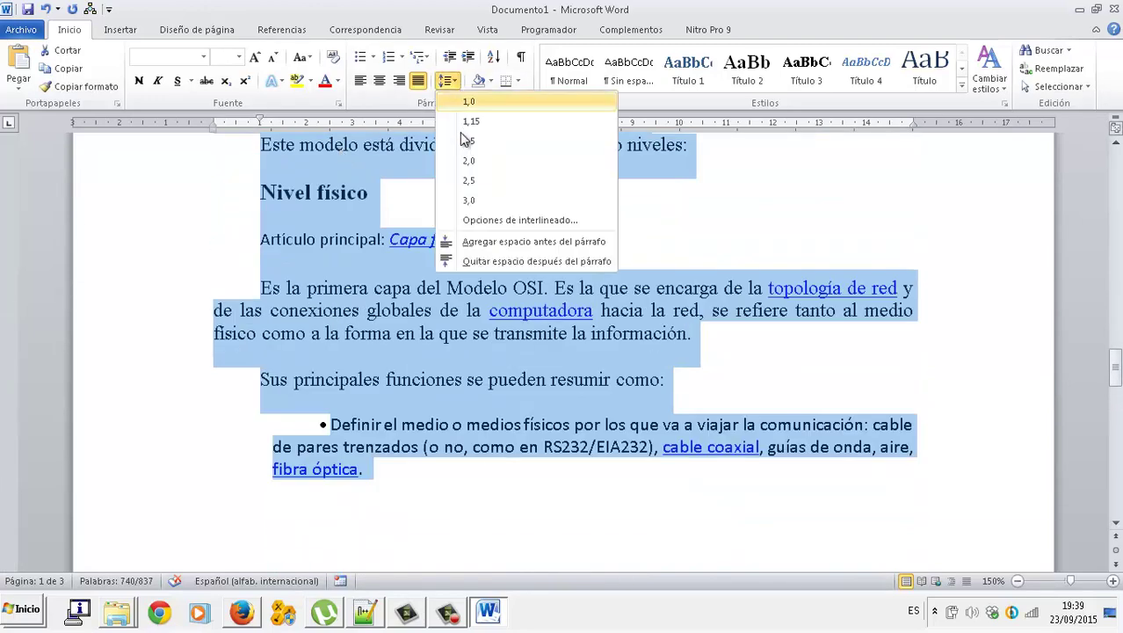
left_click(475, 123)
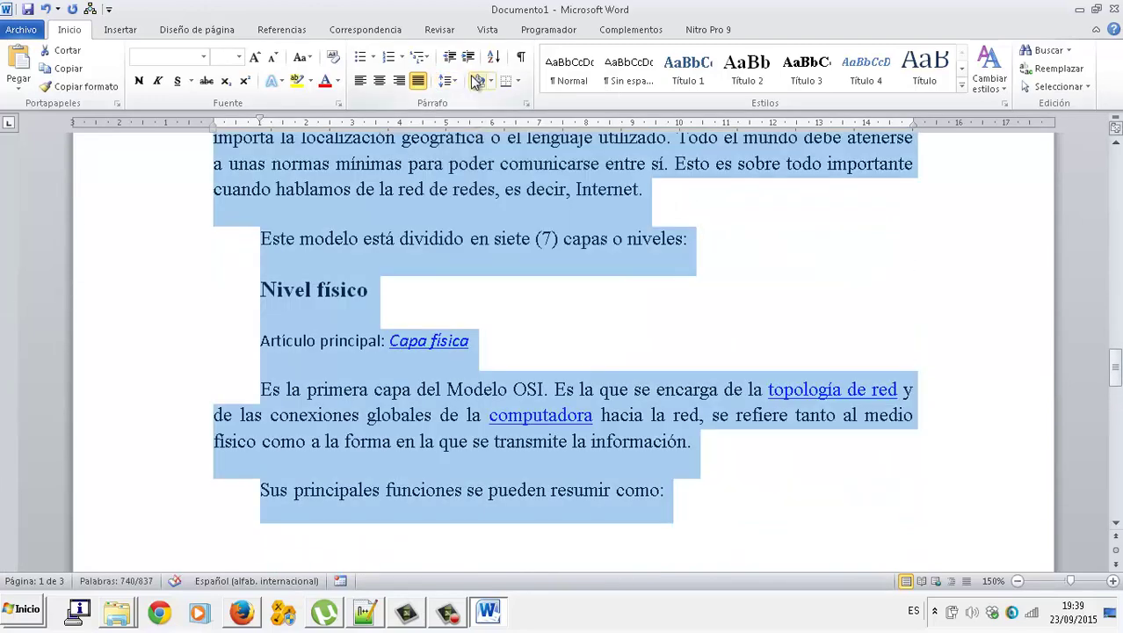
left_click(448, 81)
left_click(471, 143)
scroll(415, 141, "up", 5)
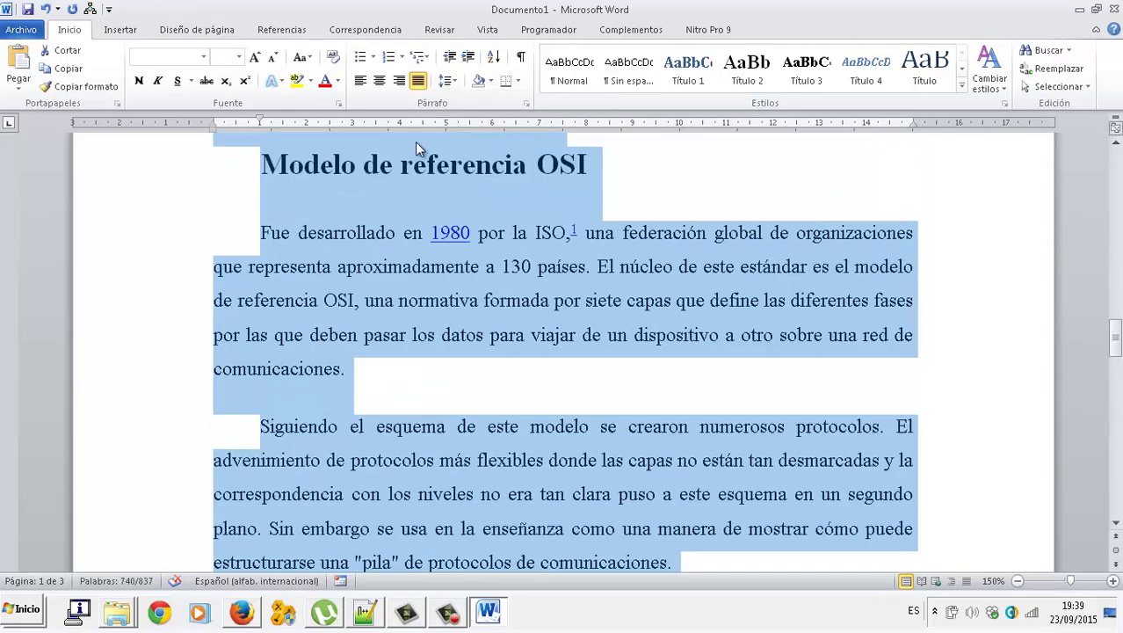
scroll(419, 127, "up", 5)
scroll(420, 122, "up", 5)
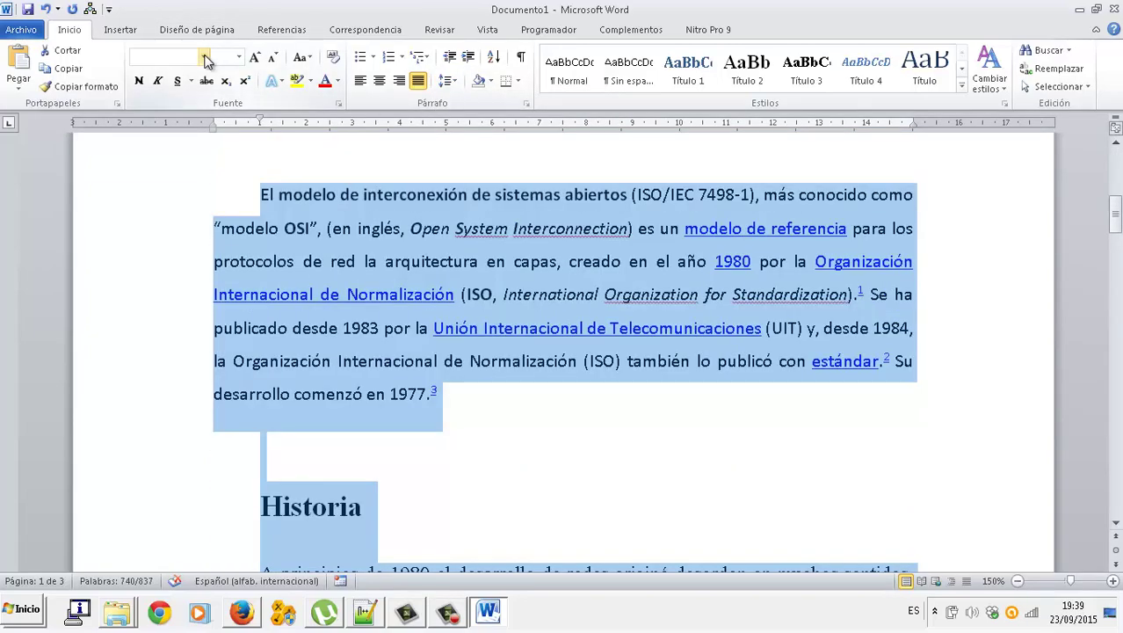
- Set the selected OSI text to Cambria, size 12
left_click(205, 58)
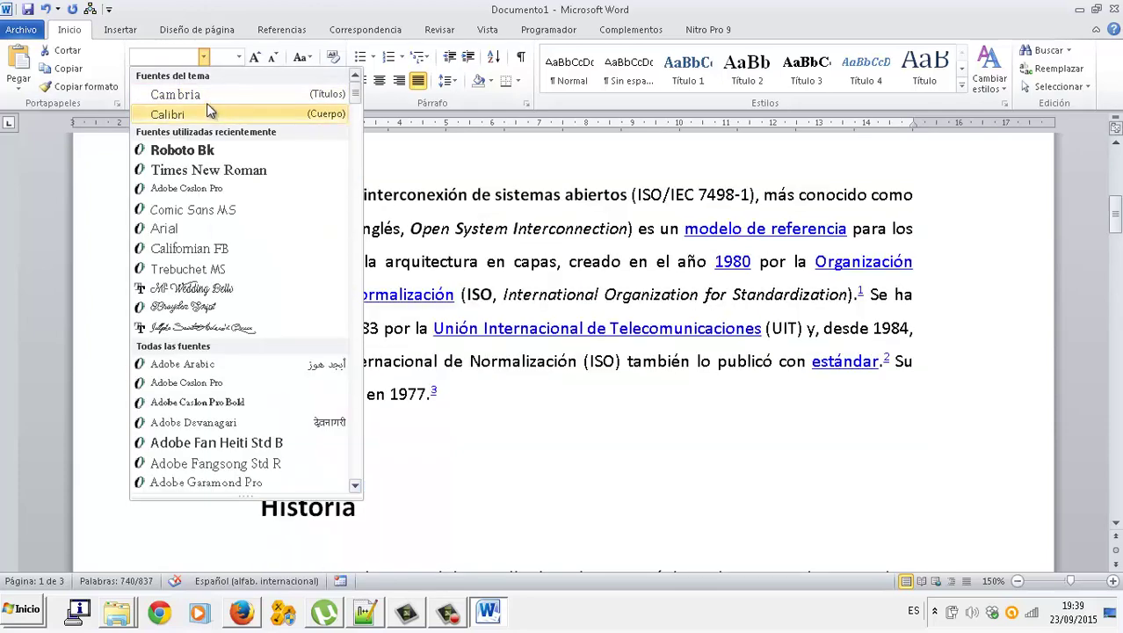
left_click(200, 95)
left_click(239, 58)
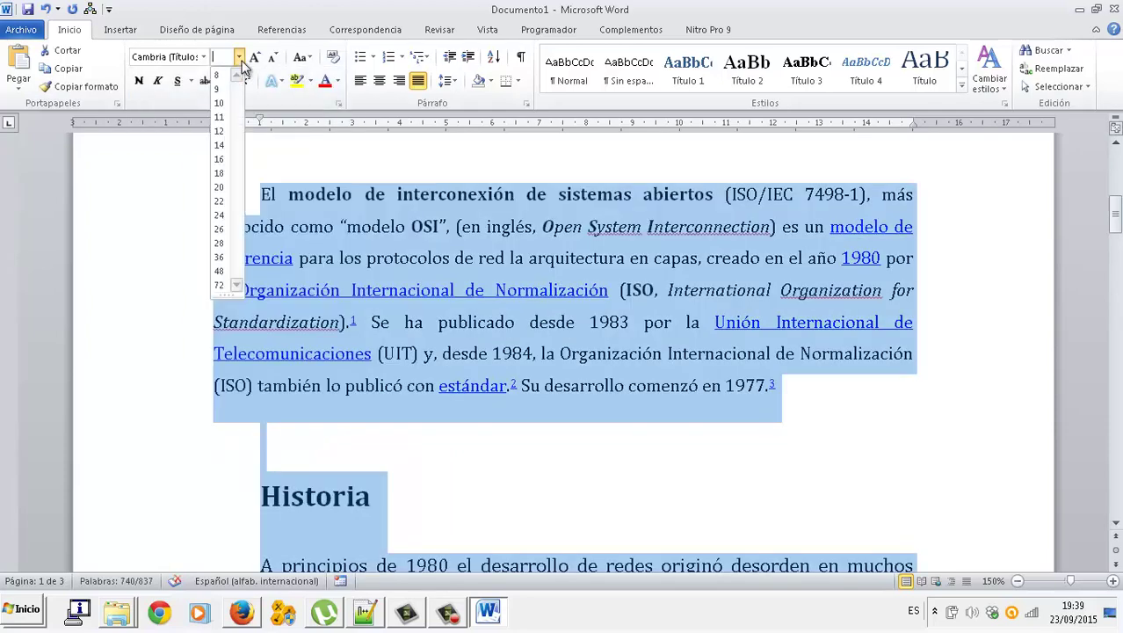
left_click(225, 132)
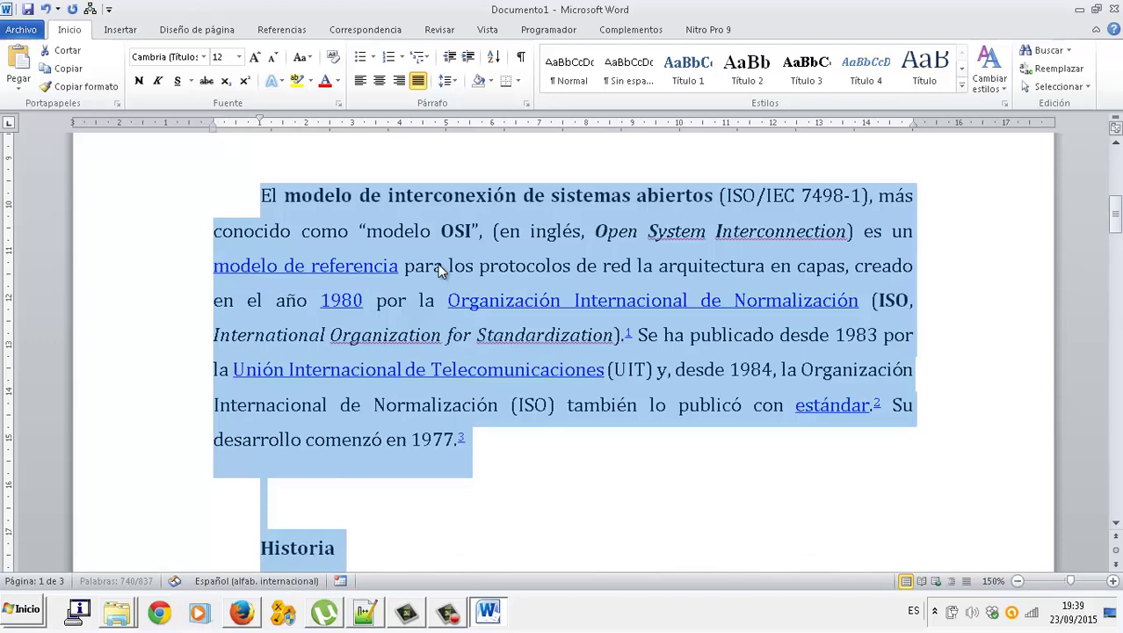
left_click(444, 214)
- Give the opening OSI paragraph an outside border and light green shading
left_click_drag(199, 201, 249, 441)
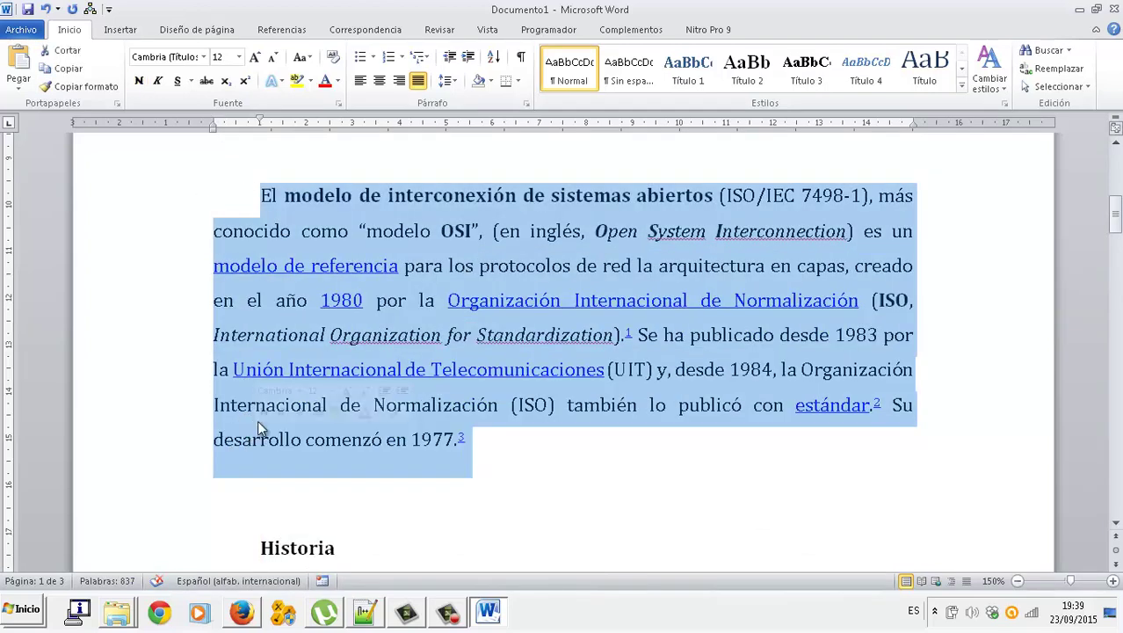
left_click(519, 80)
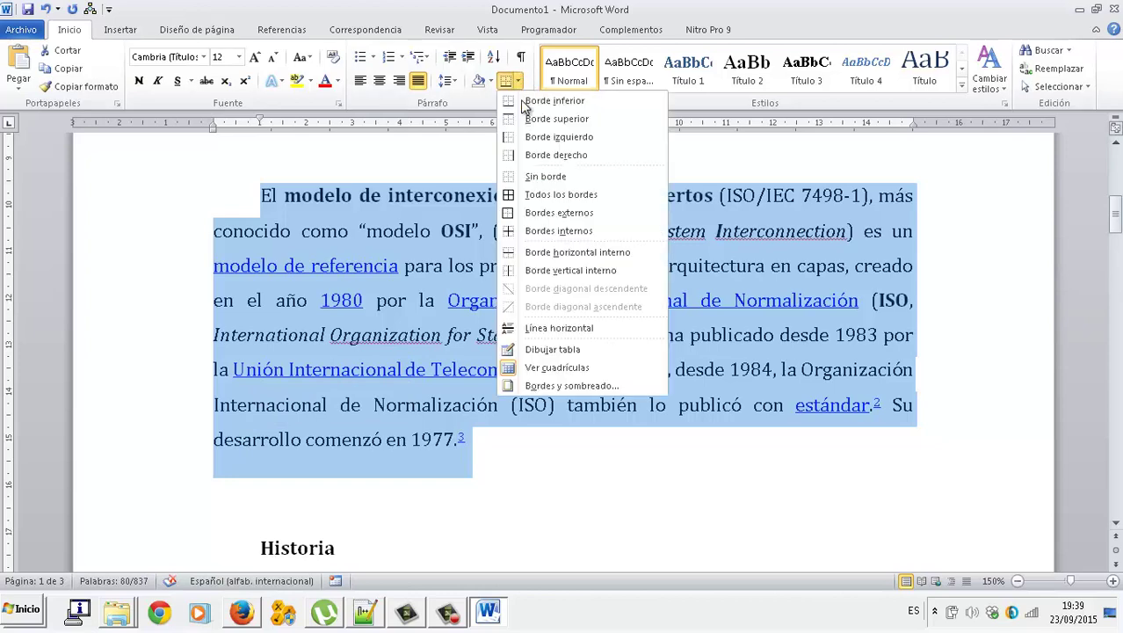
left_click(554, 214)
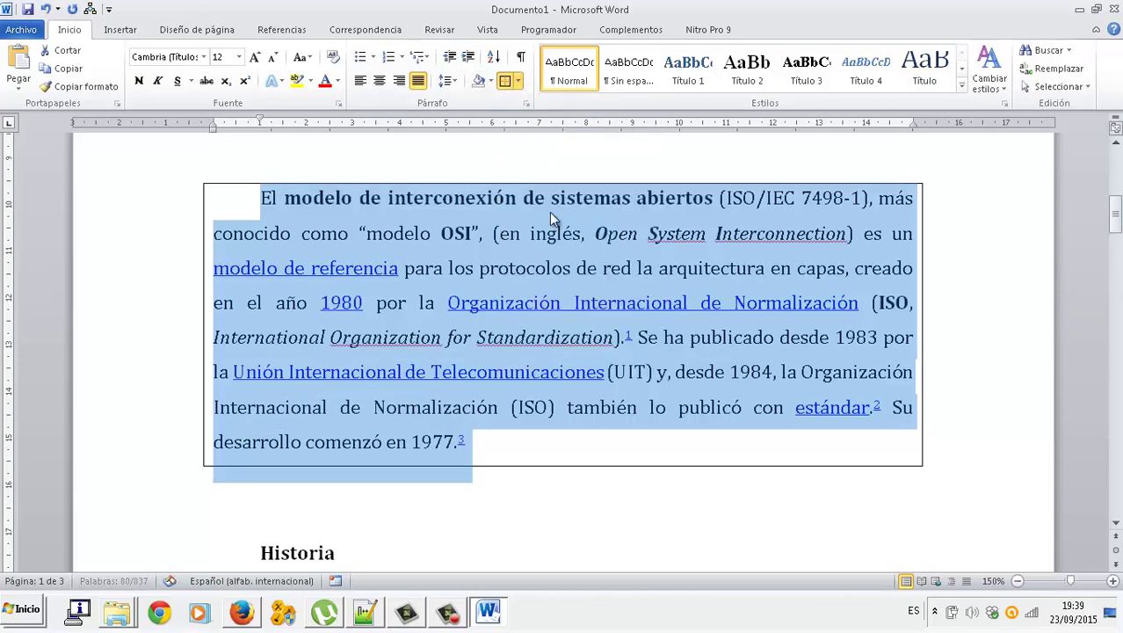
left_click(492, 80)
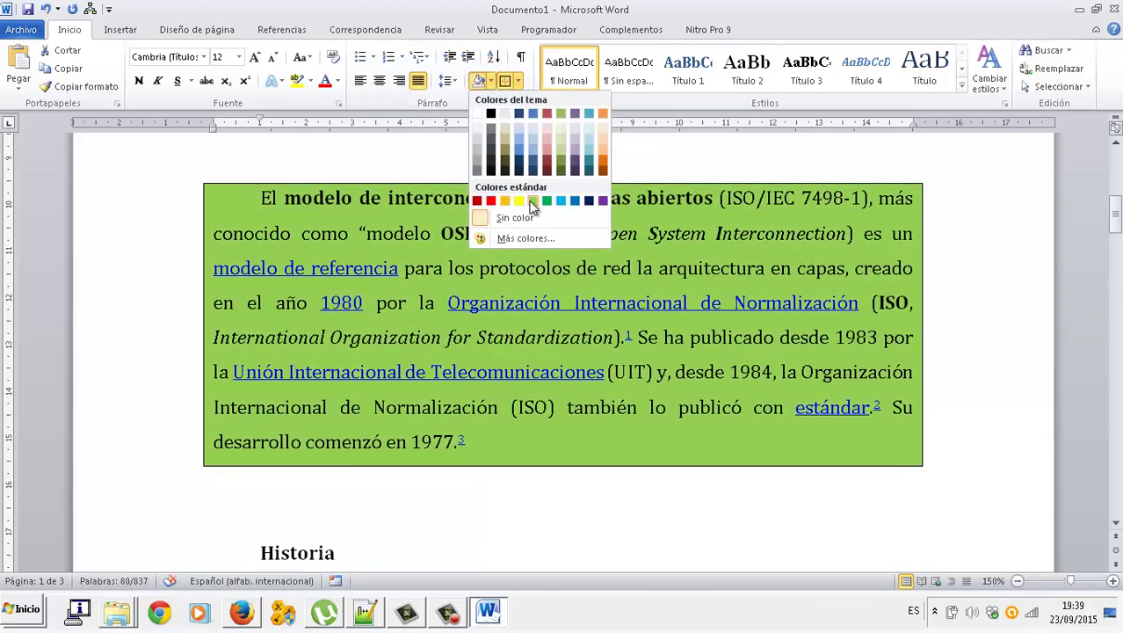
left_click(532, 201)
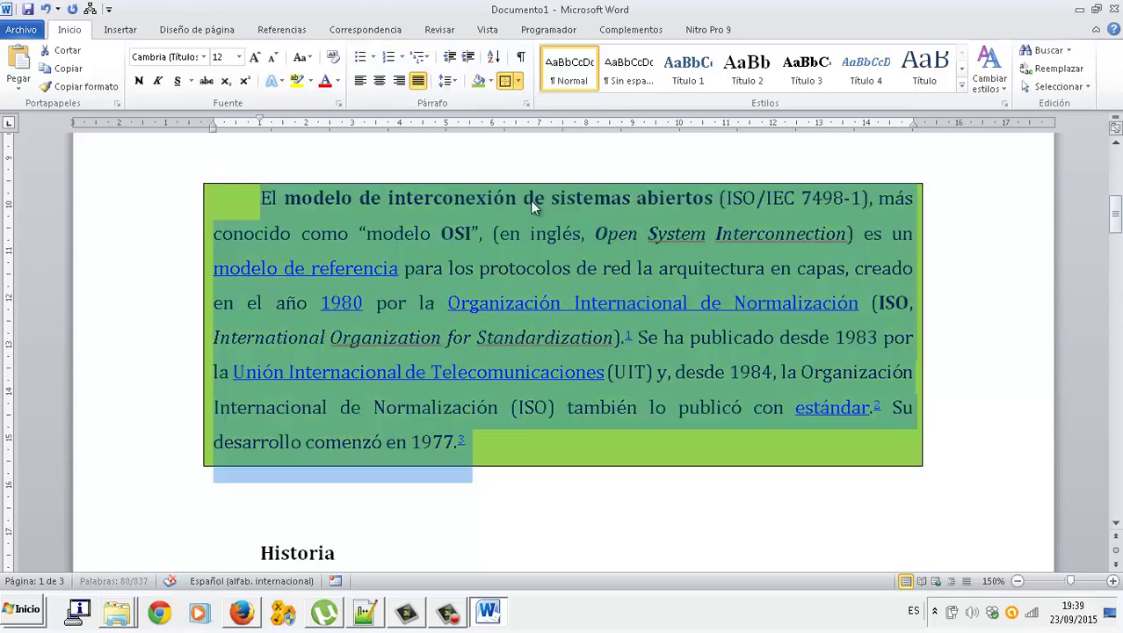
scroll(334, 378, "down", 5)
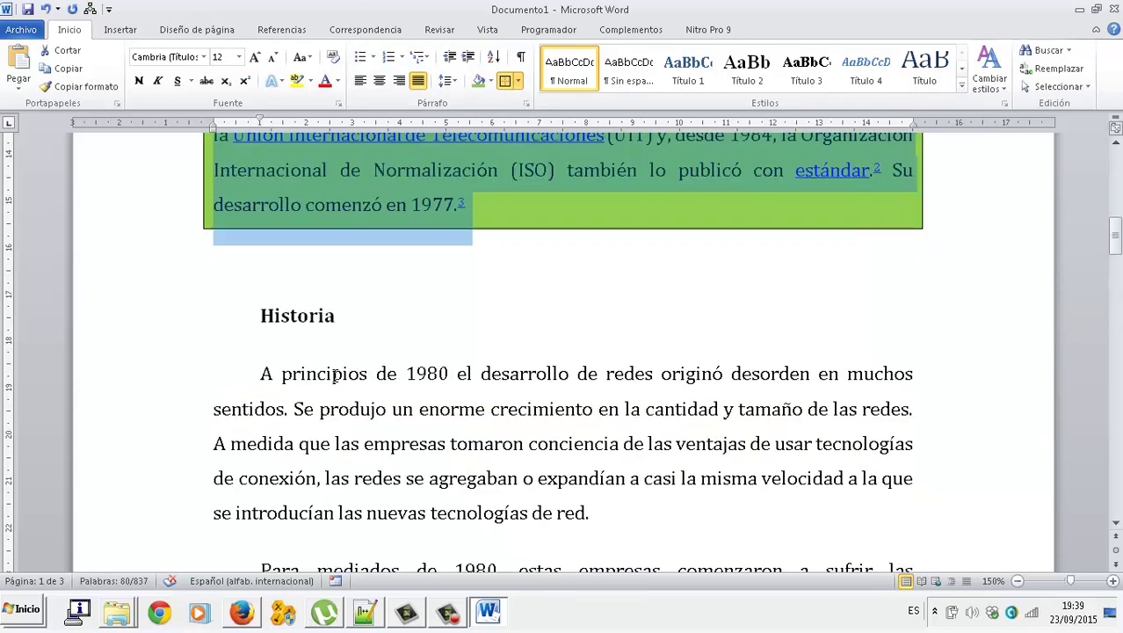
left_click_drag(260, 373, 376, 377)
left_click(606, 510, "shift")
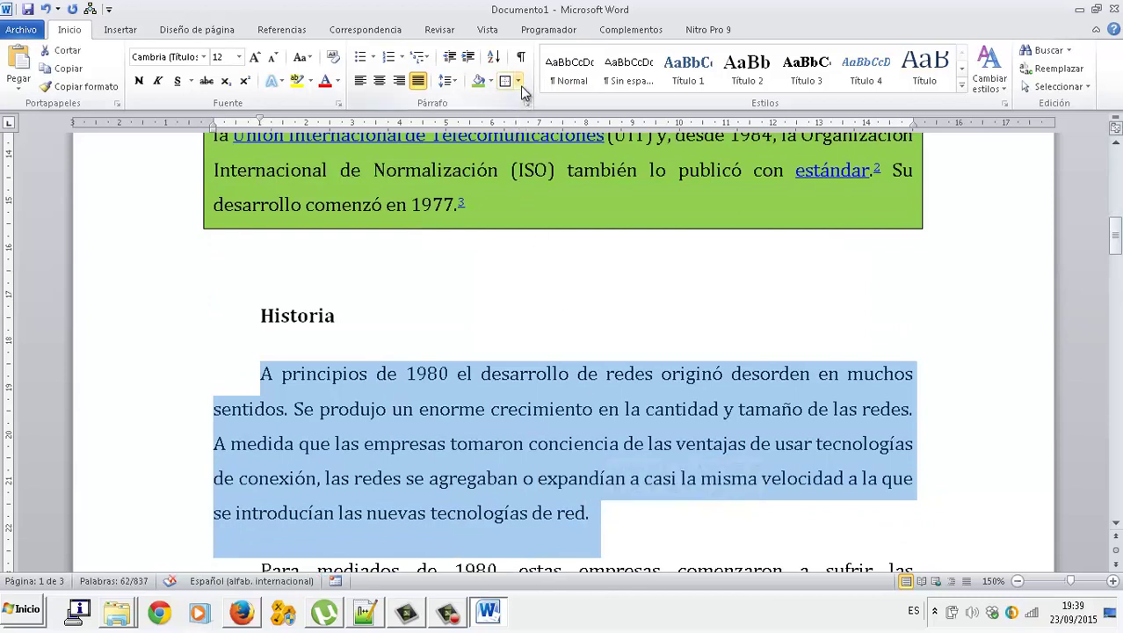
- In Bordes y sombreado, give the paragraph a wavy light purple border
left_click(518, 80)
left_click(572, 387)
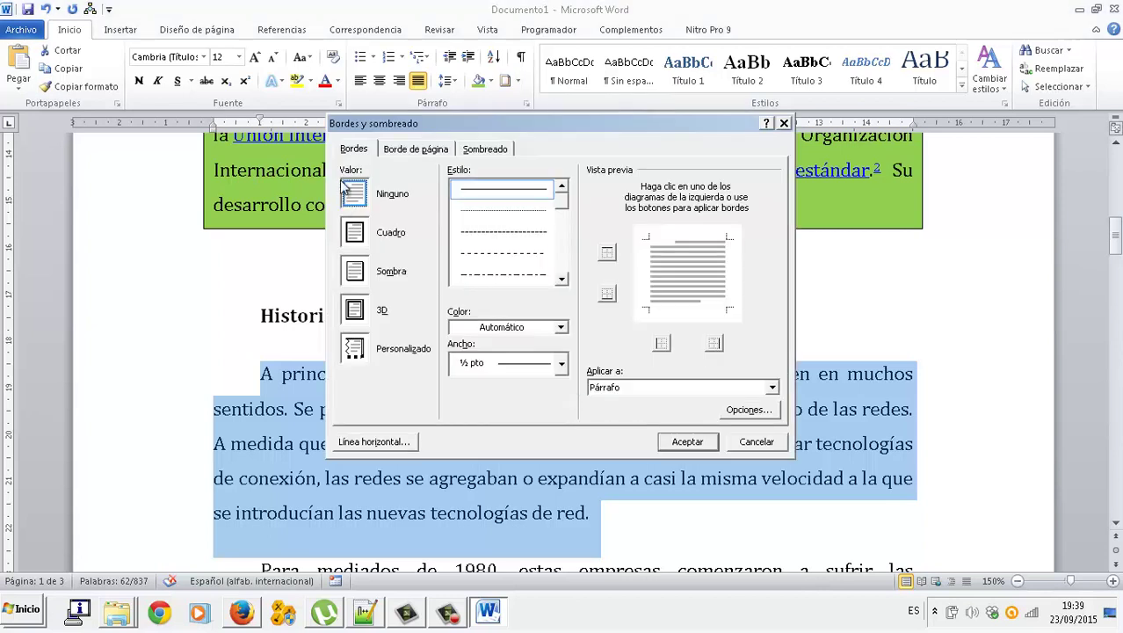
left_click(564, 243)
left_click(563, 248)
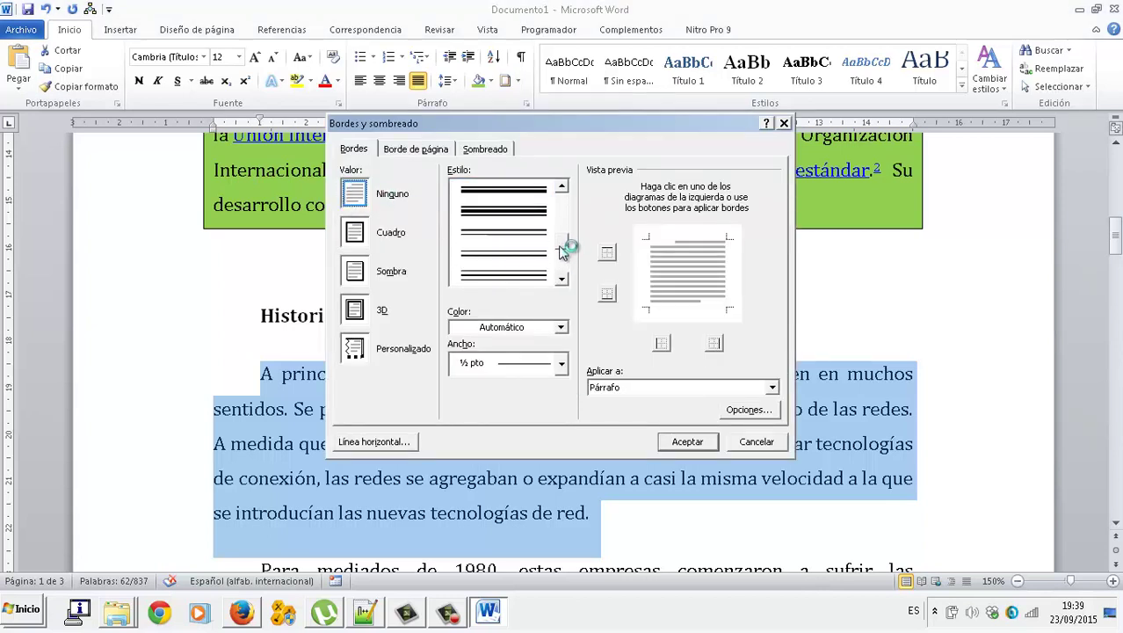
left_click(564, 252)
left_click(536, 278)
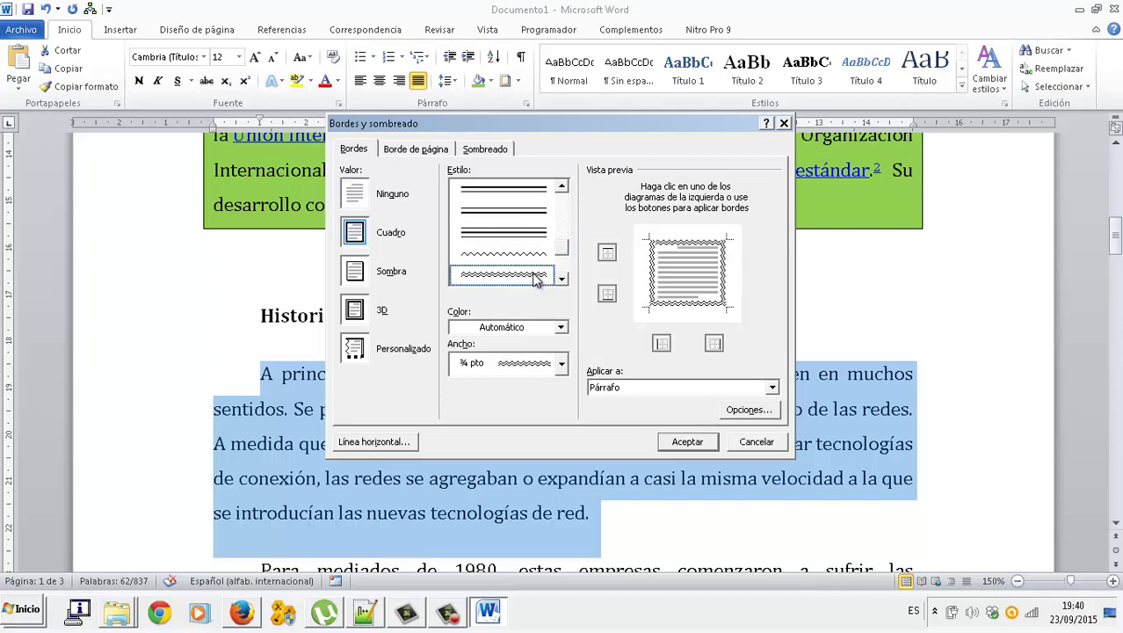
left_click(561, 328)
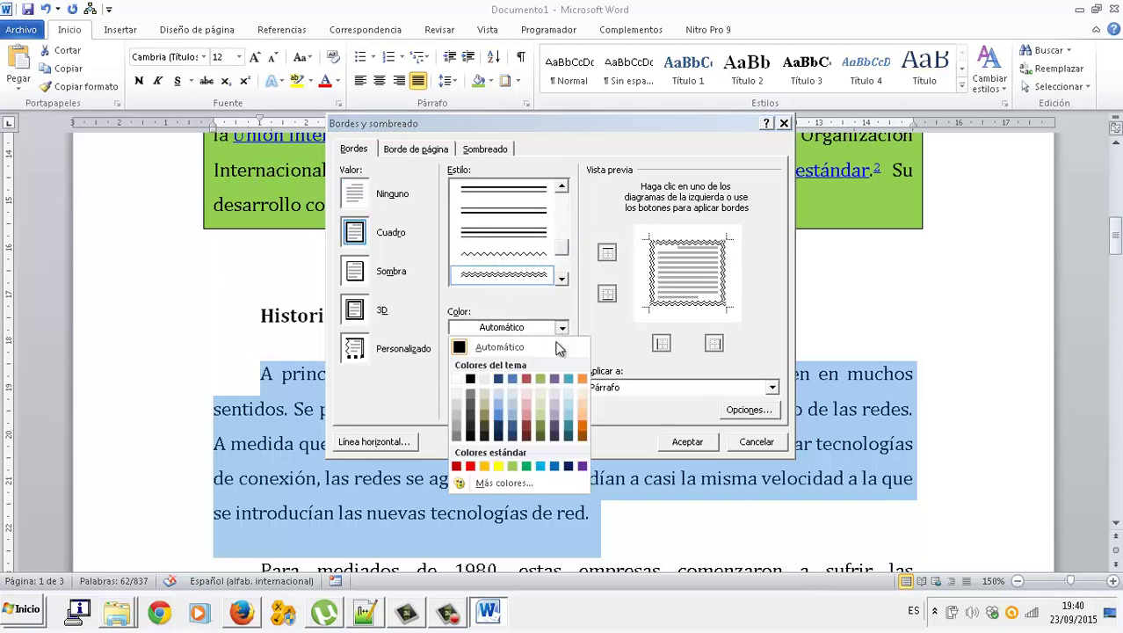
left_click(558, 422)
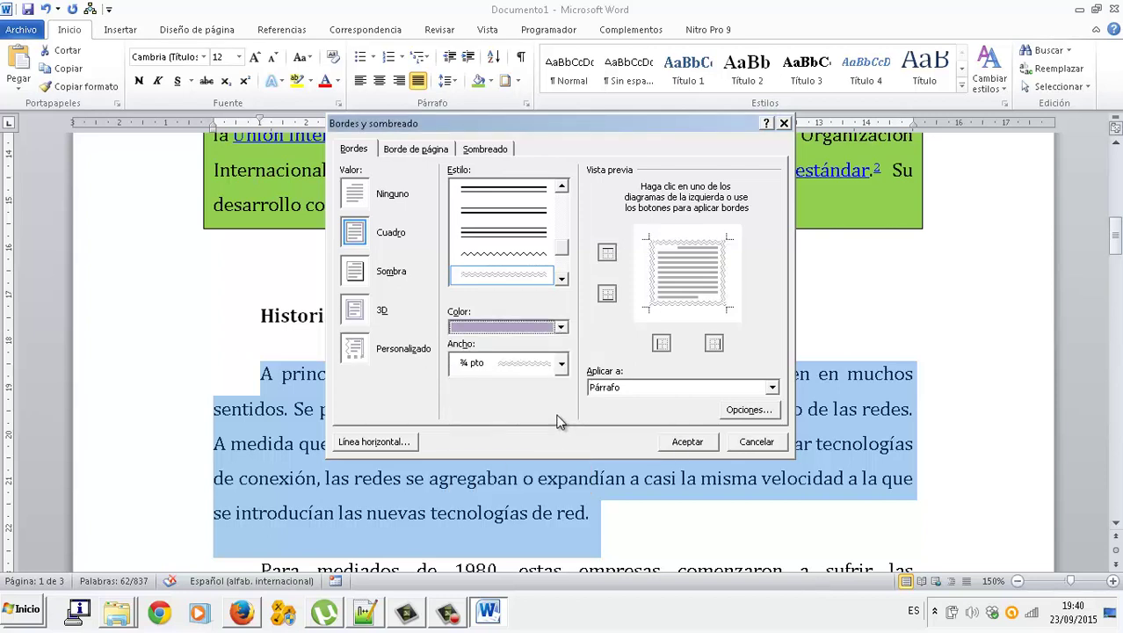
- Add light green shading with a 20% dotted pattern and apply the settings
left_click(484, 151)
left_click(440, 189)
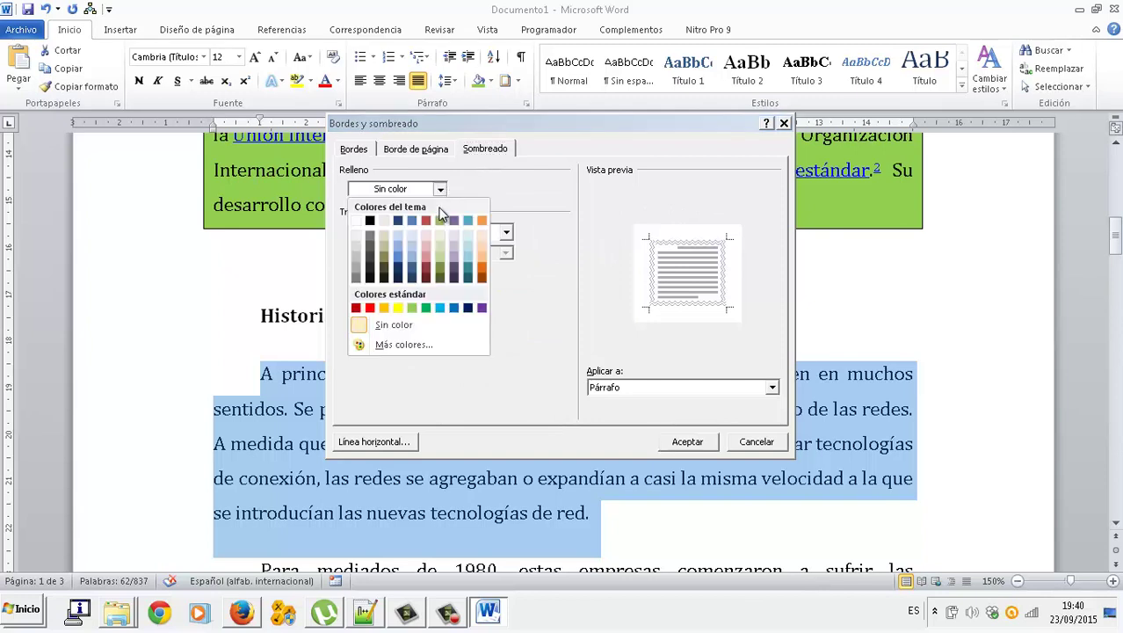
left_click(412, 306)
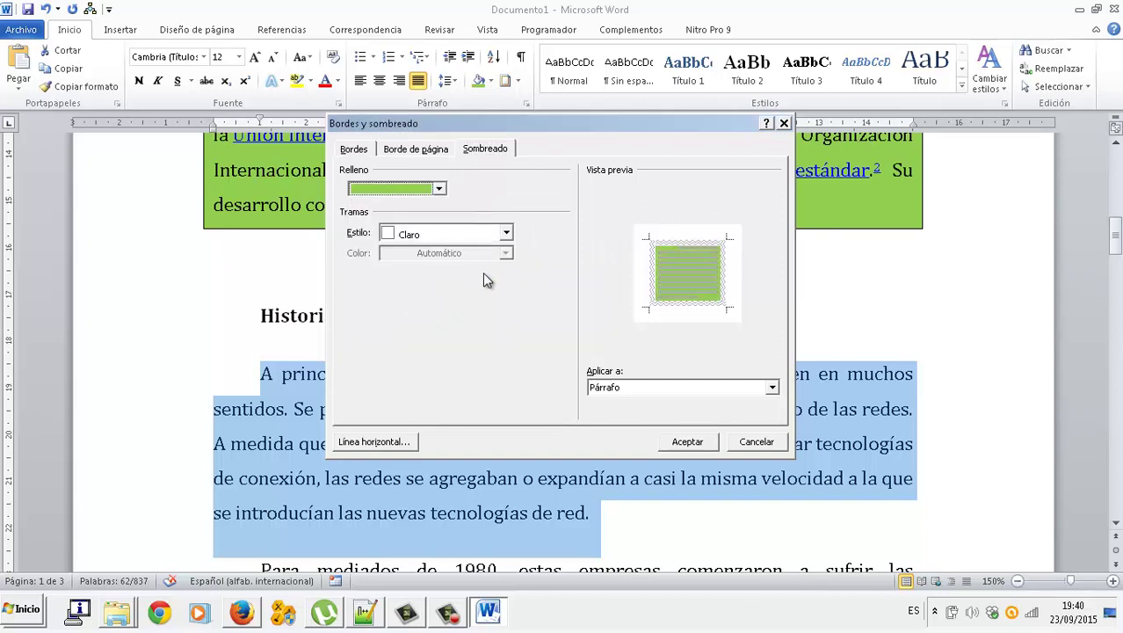
left_click(507, 236)
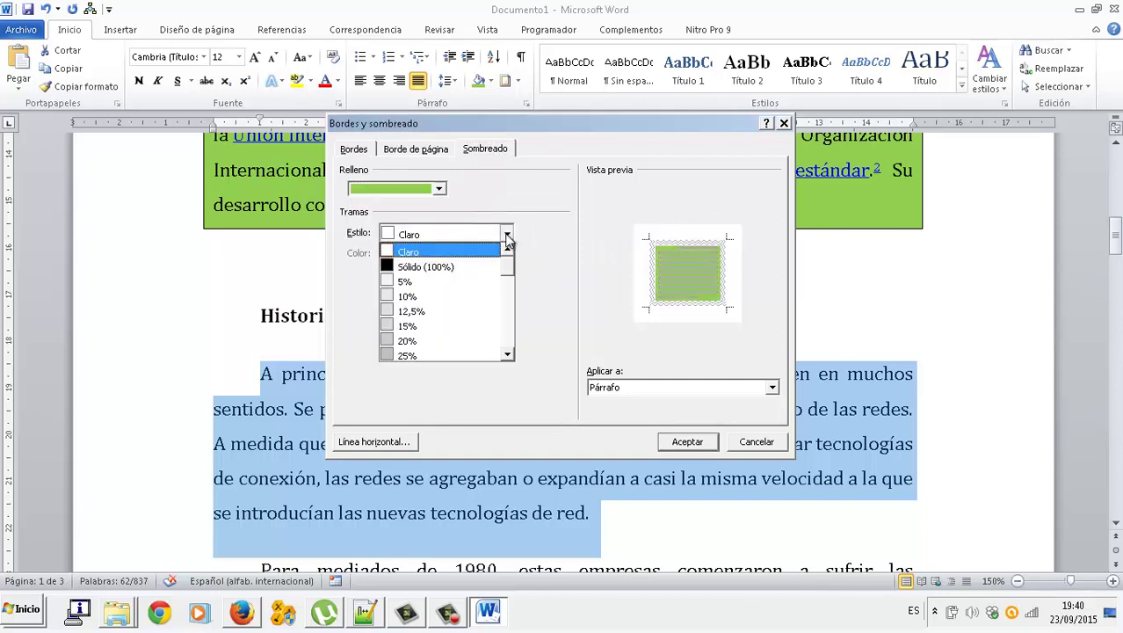
left_click(437, 342)
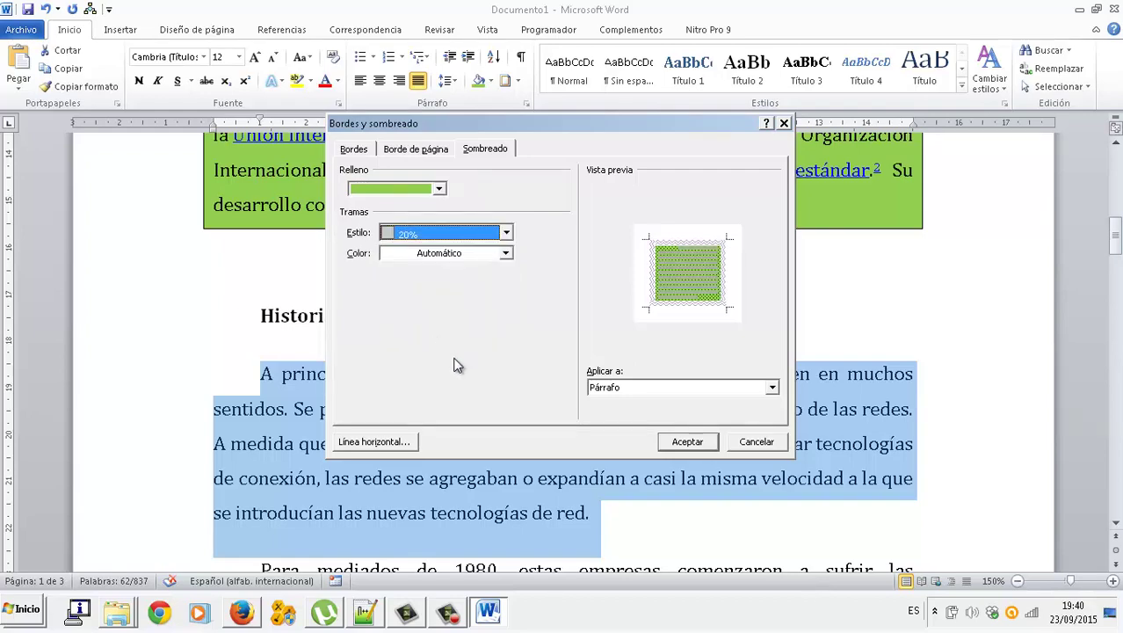
left_click(687, 440)
- Choose the music-note art as the page border under Borde de página
left_click(670, 431)
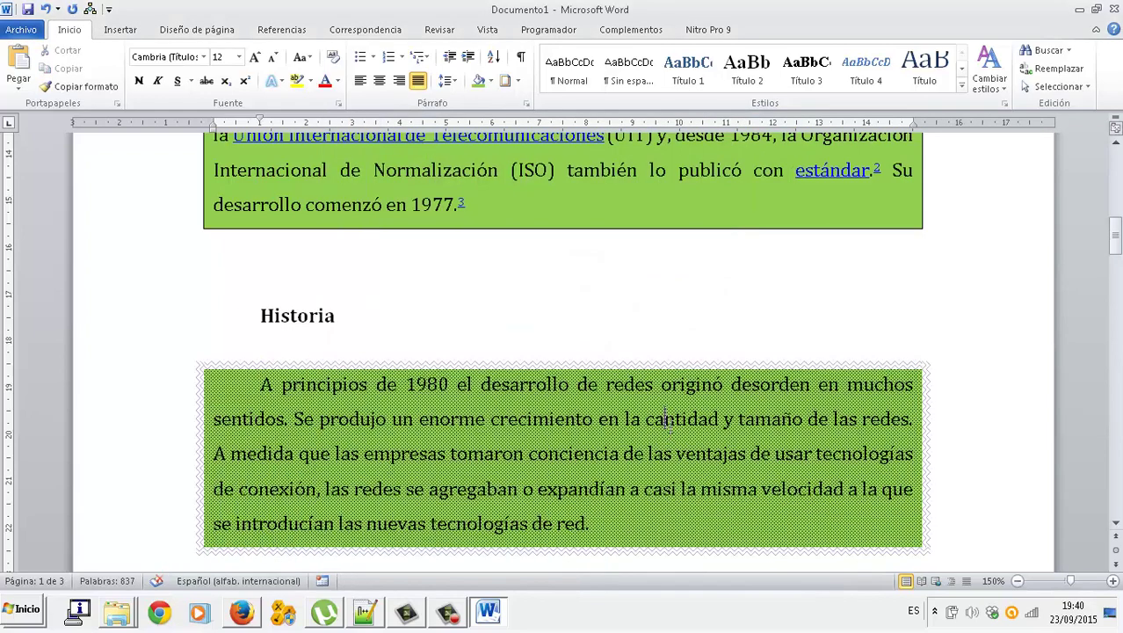
scroll(670, 426, "down", 2)
scroll(671, 427, "down", 2)
scroll(671, 428, "down", 3)
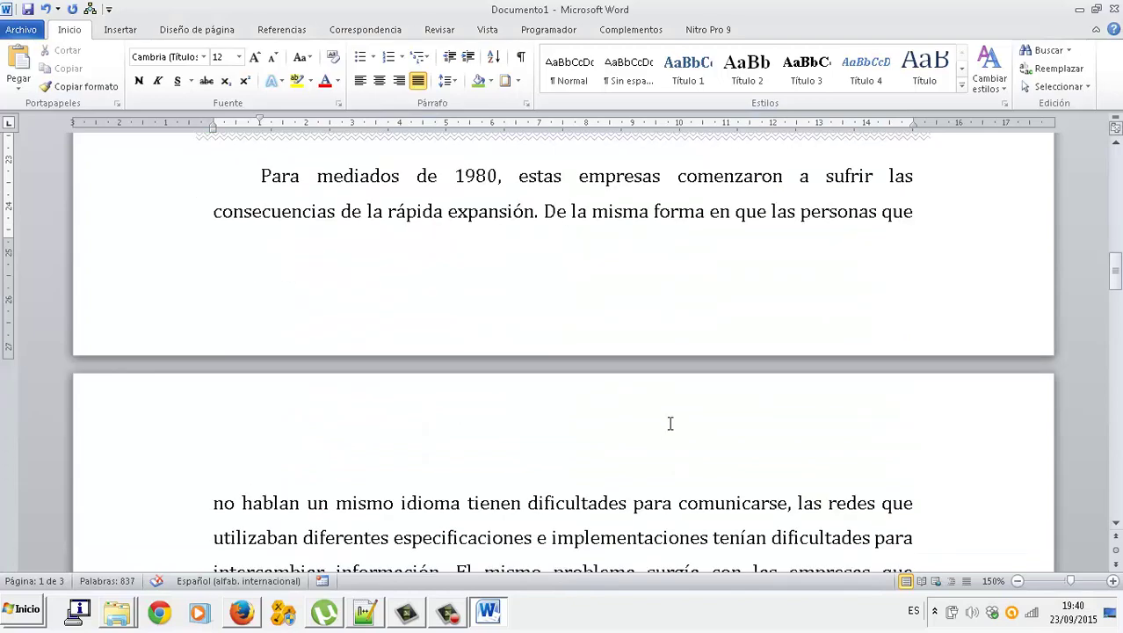
scroll(671, 428, "down", 3)
scroll(670, 426, "down", 1)
scroll(671, 425, "down", 5)
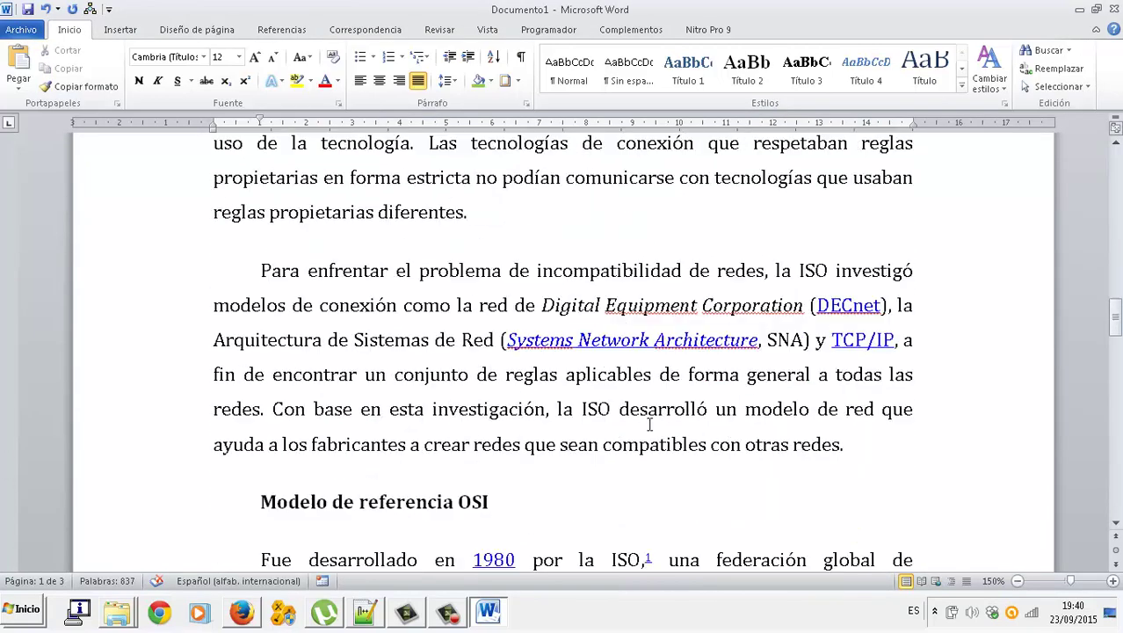
left_click(519, 83)
left_click(584, 386)
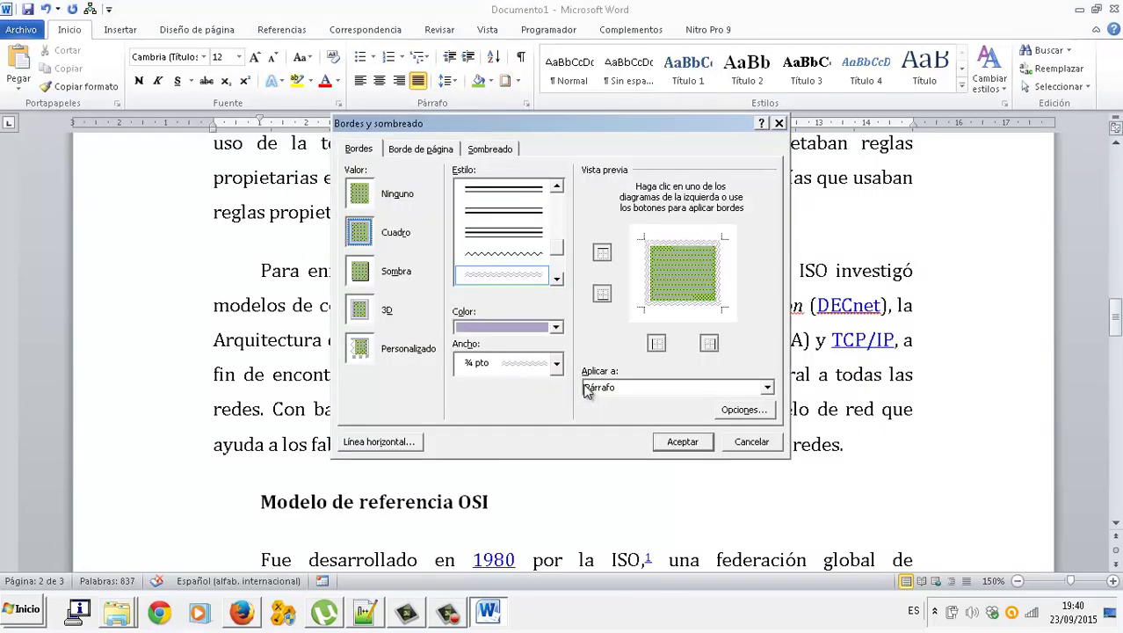
left_click(439, 151)
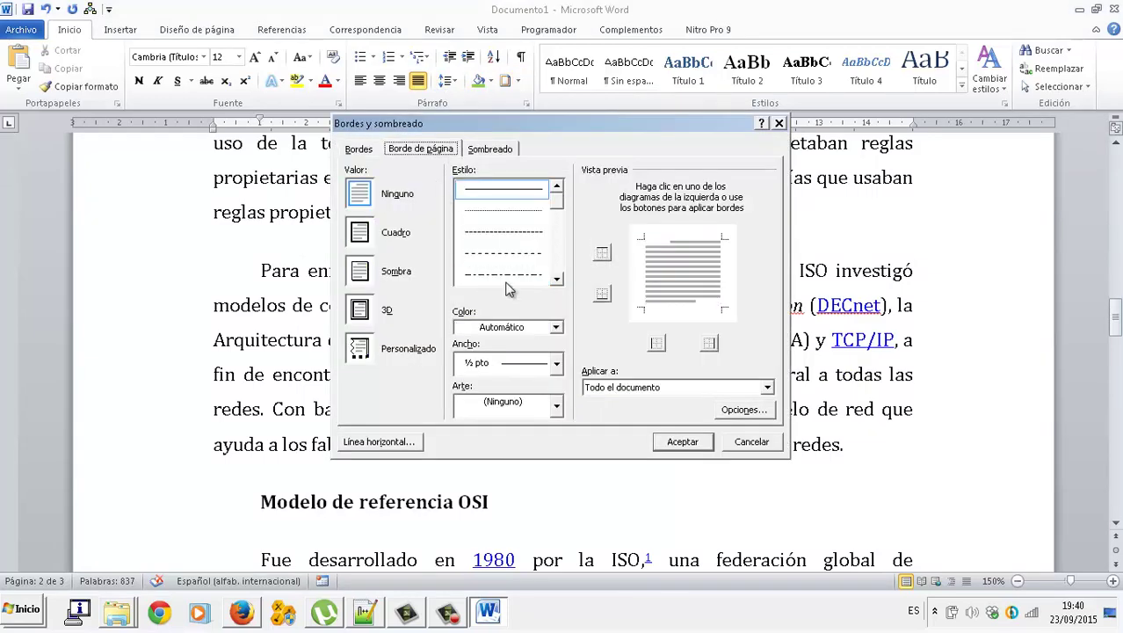
left_click(557, 406)
mouse_move(562, 445)
left_mouse_down()
mouse_move(560, 494)
mouse_move(552, 473)
left_mouse_up()
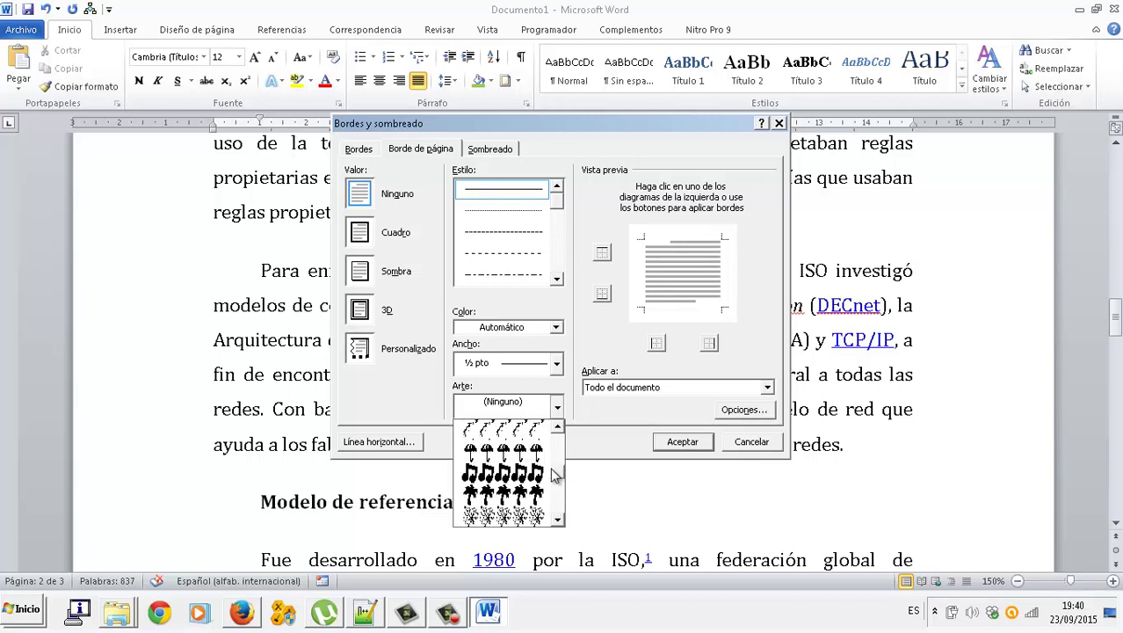
left_click(533, 476)
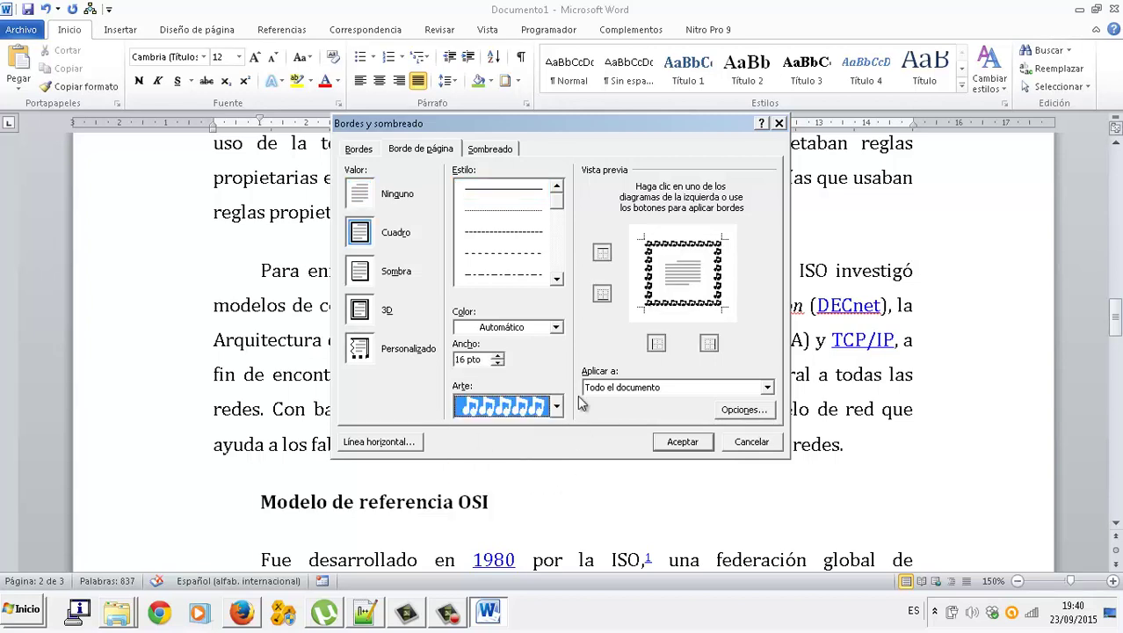
- Set the music-note page border width to 31 pt and apply it
key("shift+Tab")
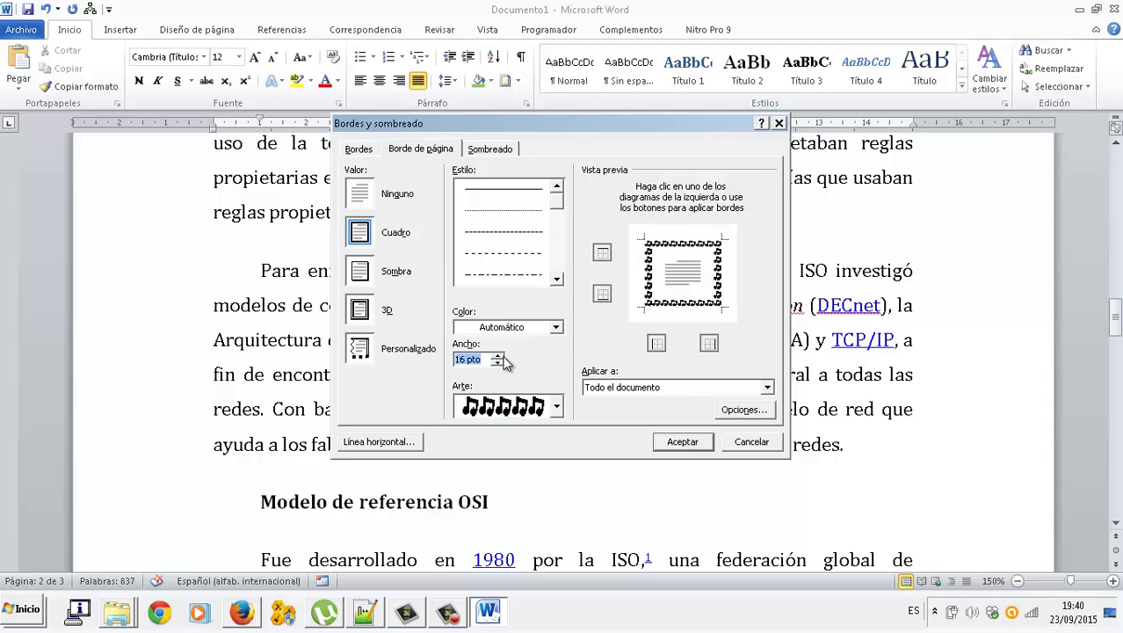
type("31")
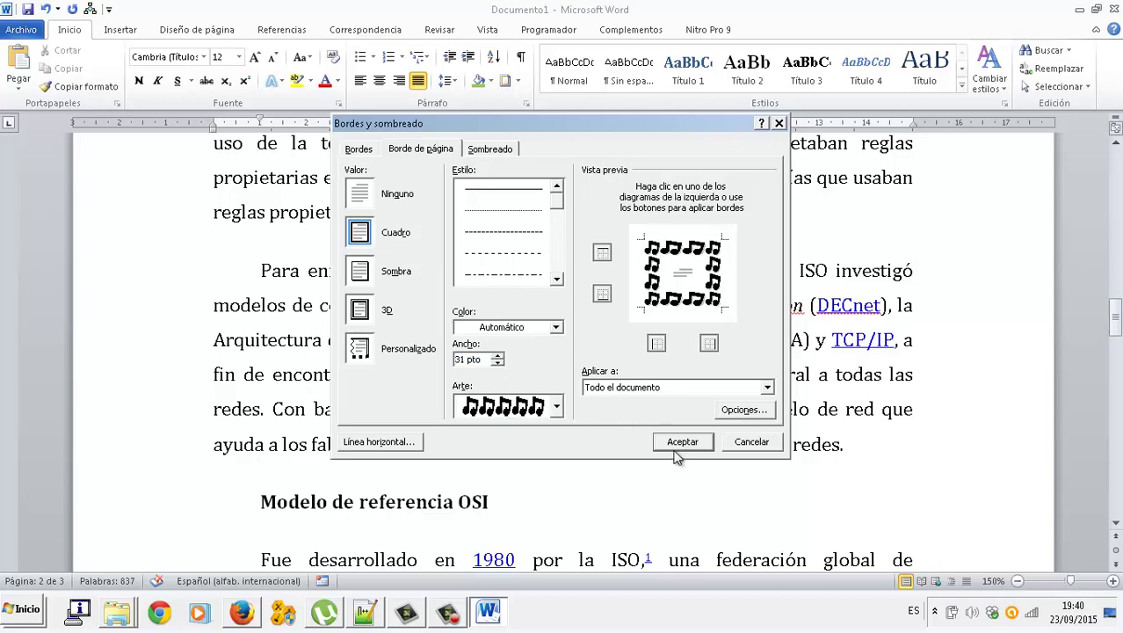
left_click(678, 445)
scroll(684, 384, "up", 5)
scroll(696, 330, "up", 5)
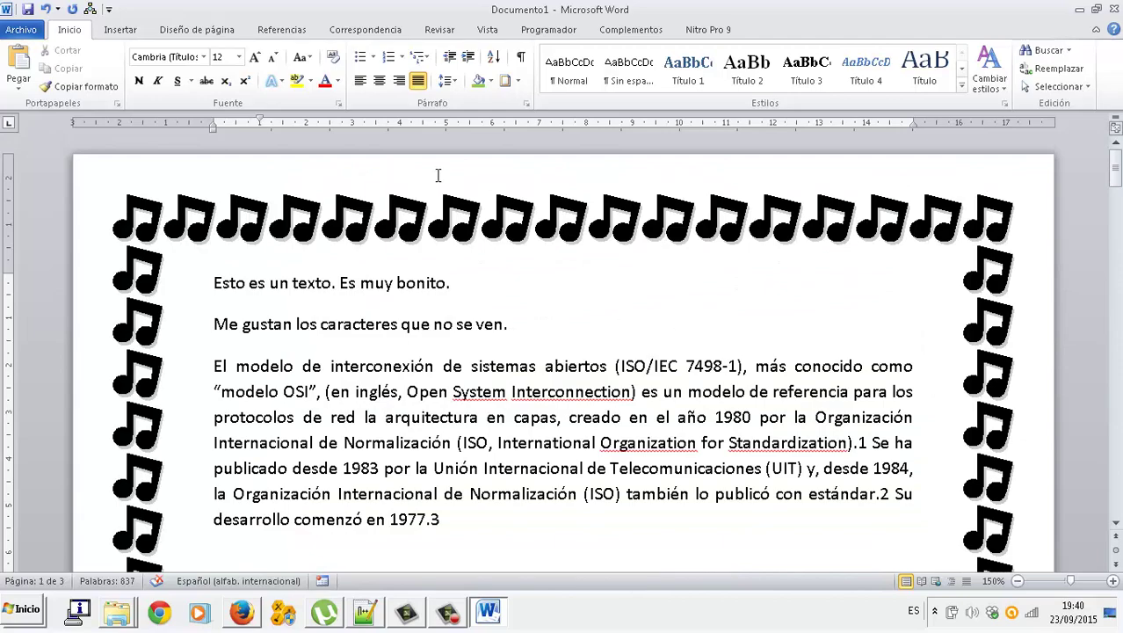
scroll(438, 173, "down", 3)
scroll(438, 173, "down", 3)
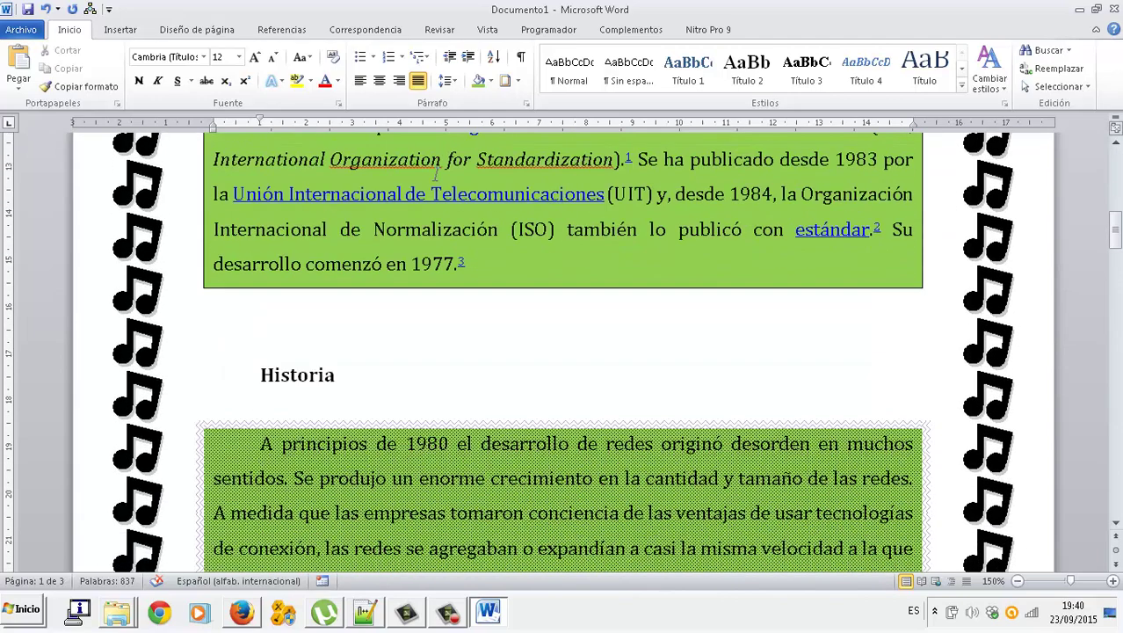
scroll(438, 174, "down", 3)
scroll(438, 173, "down", 2)
scroll(437, 173, "up", 2)
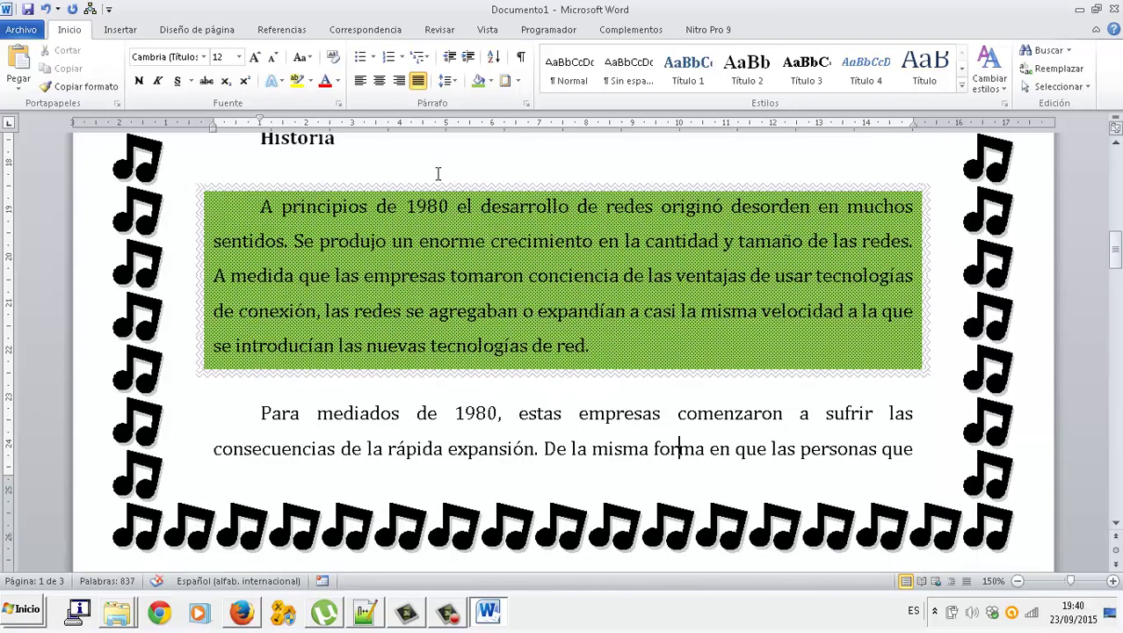
scroll(437, 174, "up", 2)
scroll(435, 172, "up", 3)
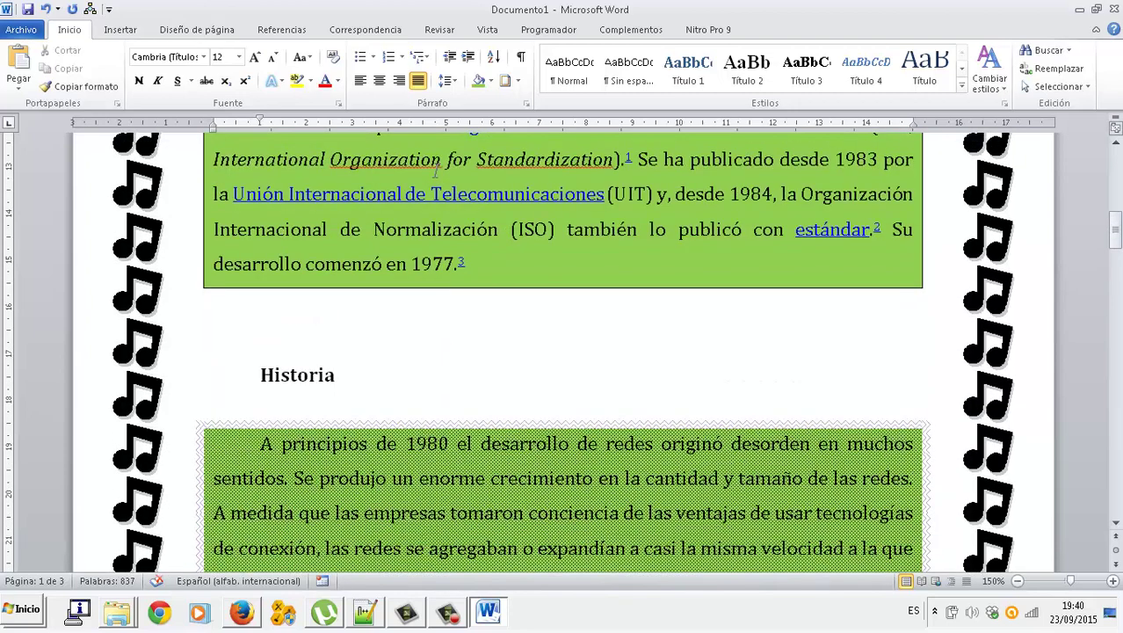